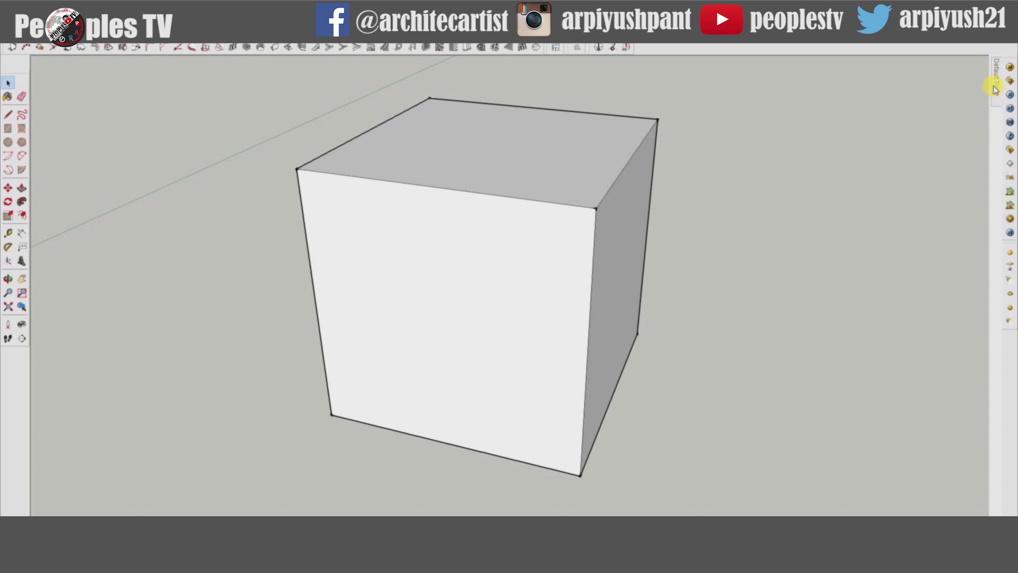
# Step: Paint the cube with the brown brick material from the Brick, Cladding and Siding collection
pyautogui.moveTo(994, 87)
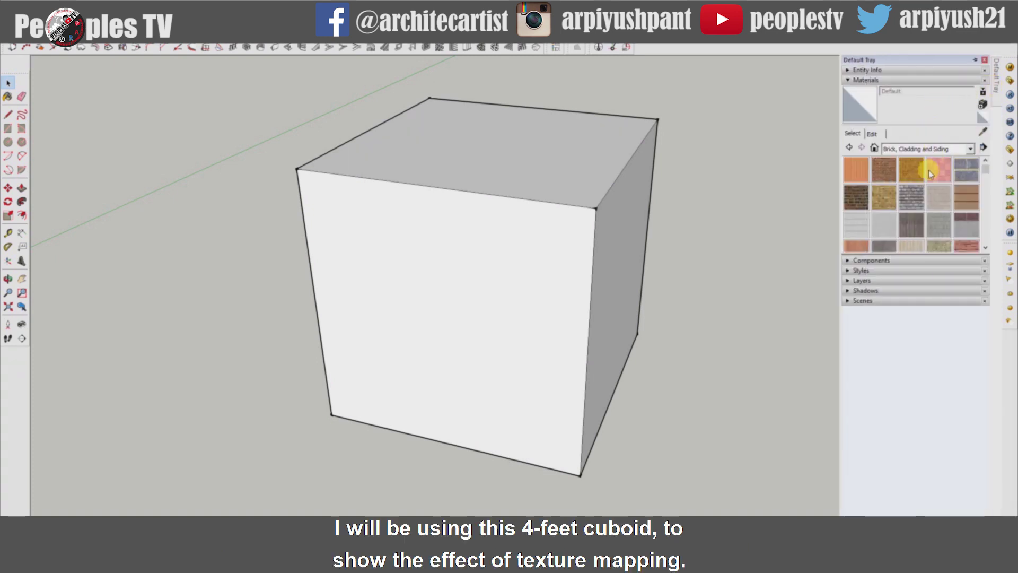
pyautogui.click(884, 179)
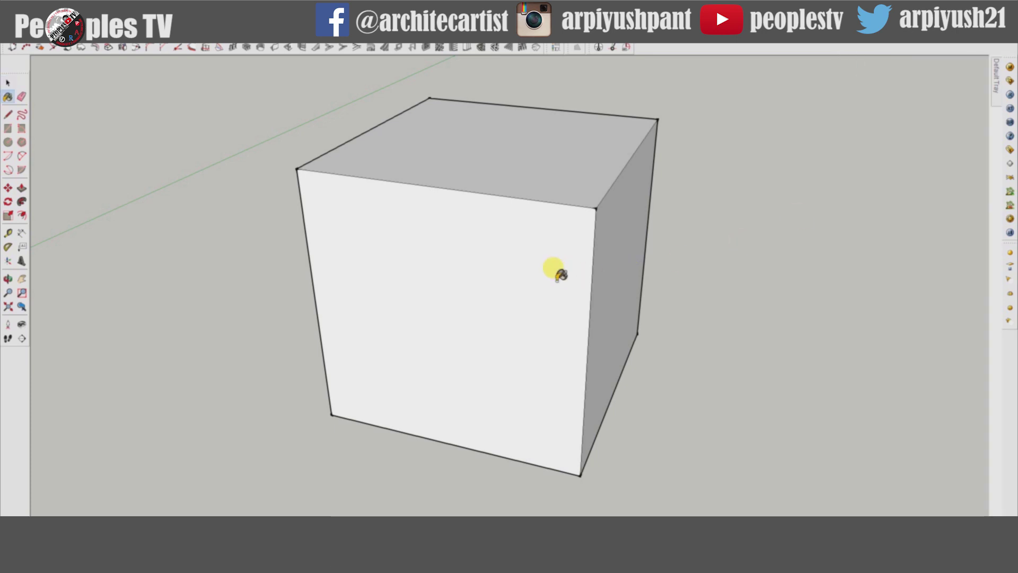
pyautogui.click(558, 275)
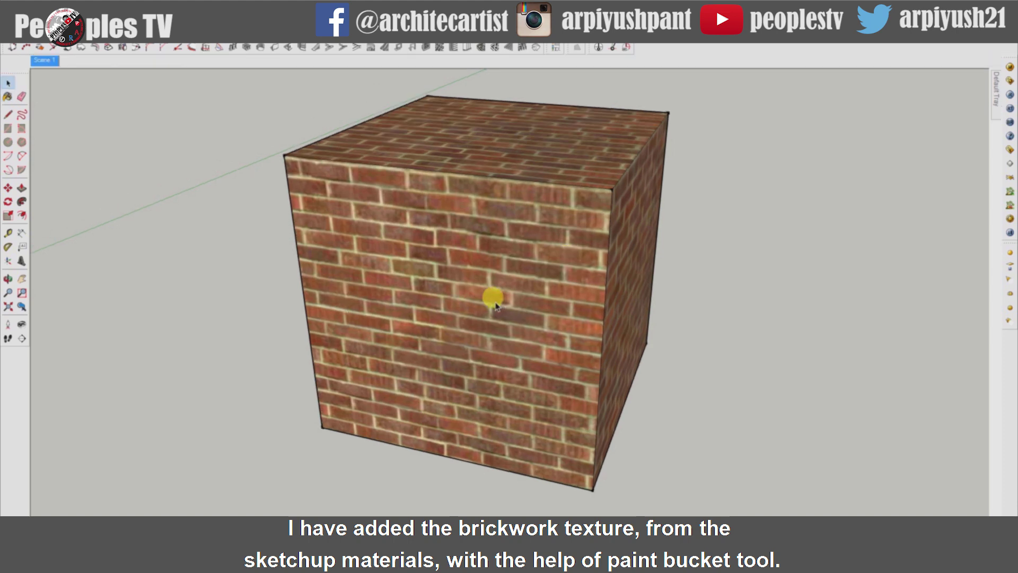
# Step: Check the length of one brick on the cube's front face and return to the Scene 1 view
pyautogui.scroll(8, 493, 299)
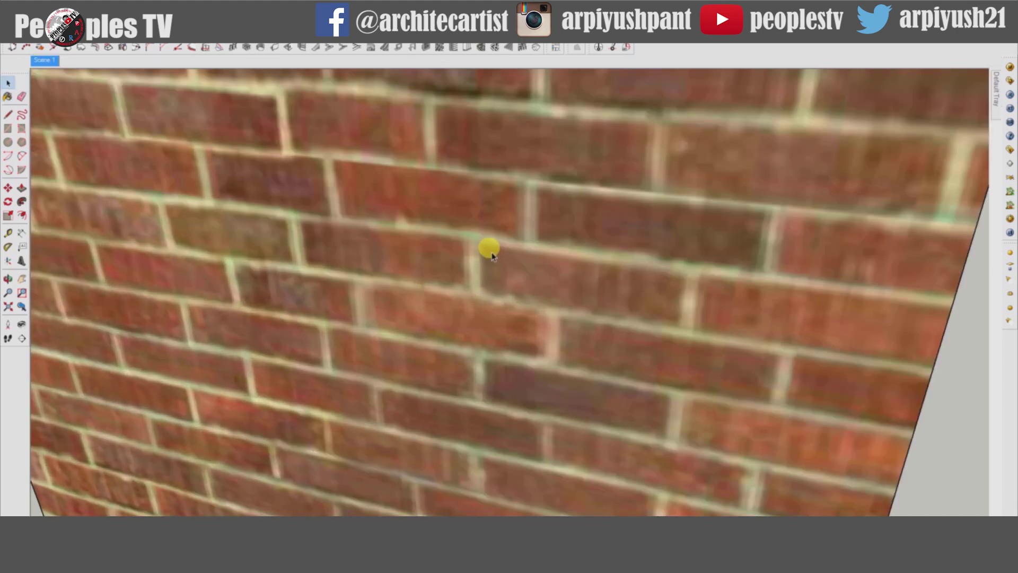
pyautogui.press('l')
pyautogui.click(481, 246)
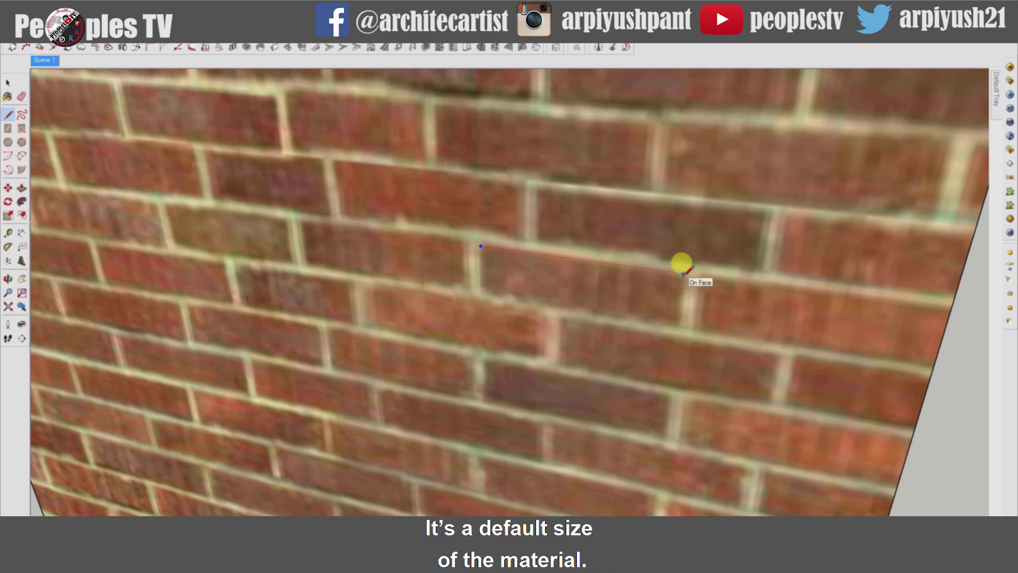
pyautogui.press('space')
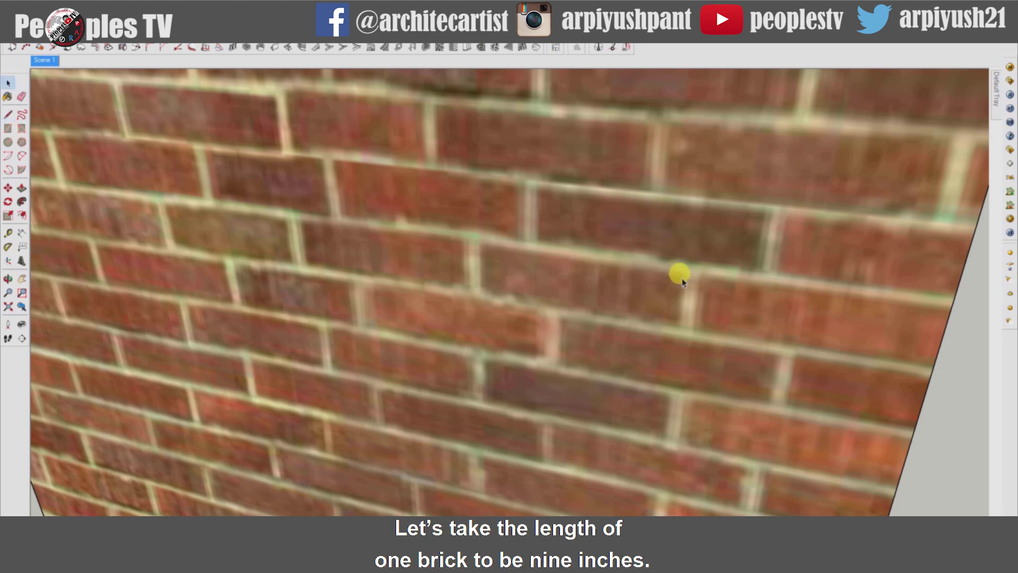
pyautogui.scroll(-5, 583, 265)
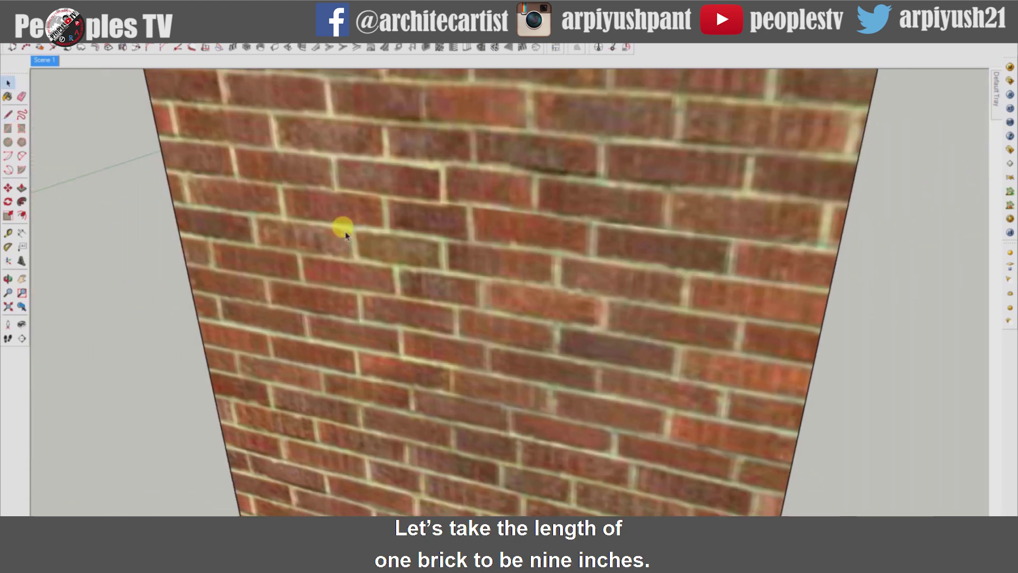
pyautogui.click(55, 63)
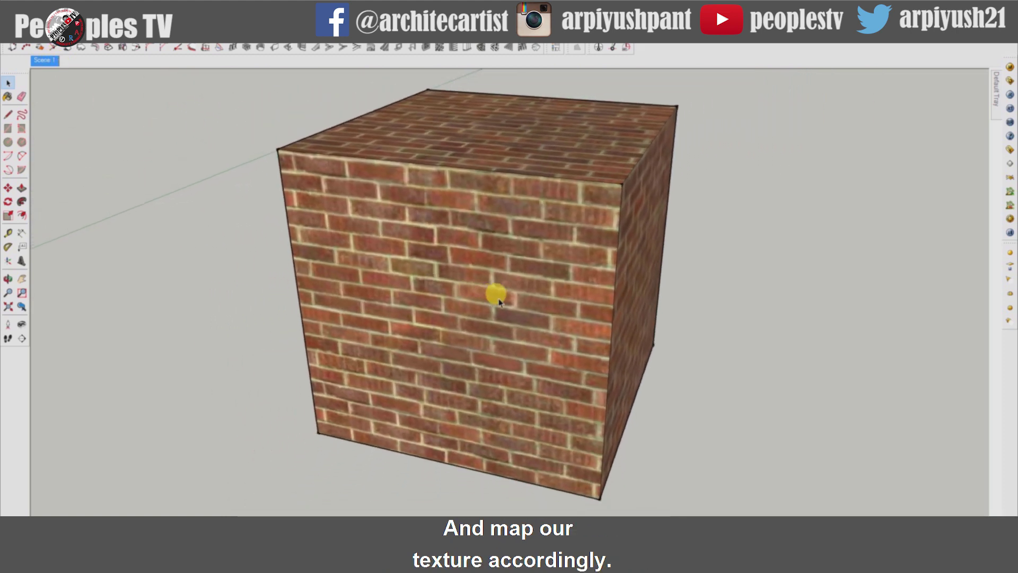
# Step: Reposition the front face's brick texture so its red move pin sits on the face's lower-left corner
pyautogui.scroll(1, 496, 301)
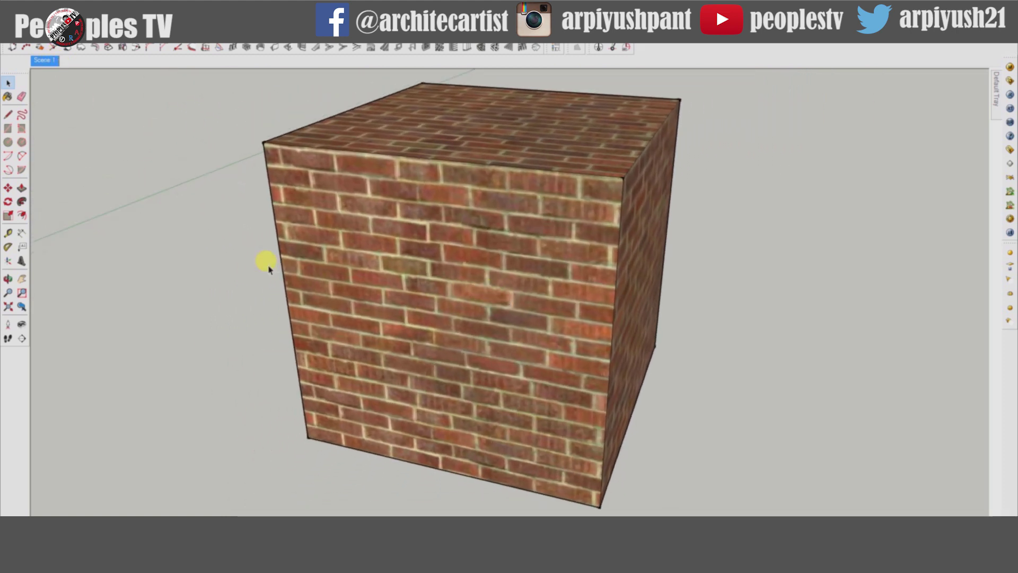
pyautogui.rightClick(461, 290)
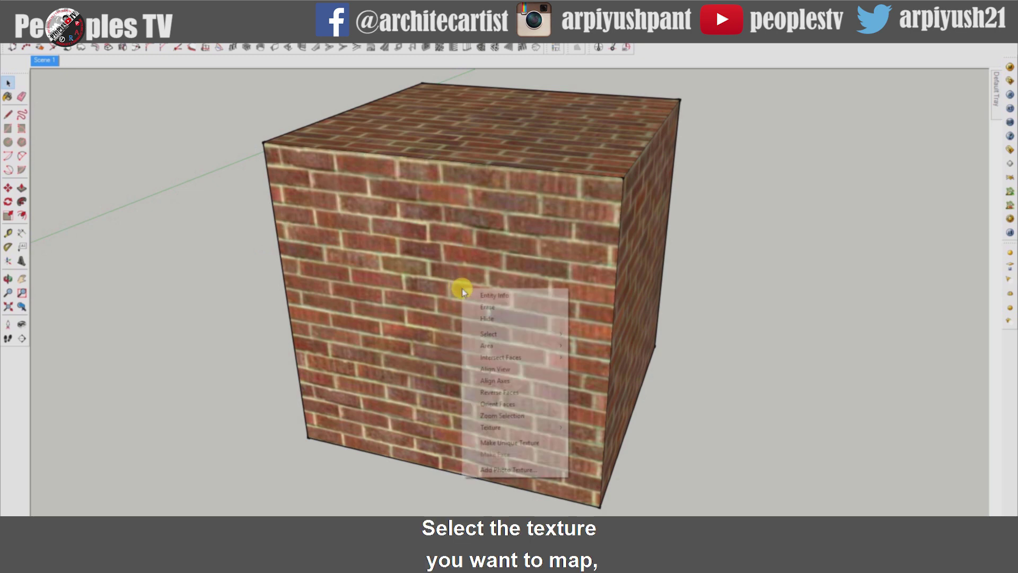
pyautogui.moveTo(503, 432)
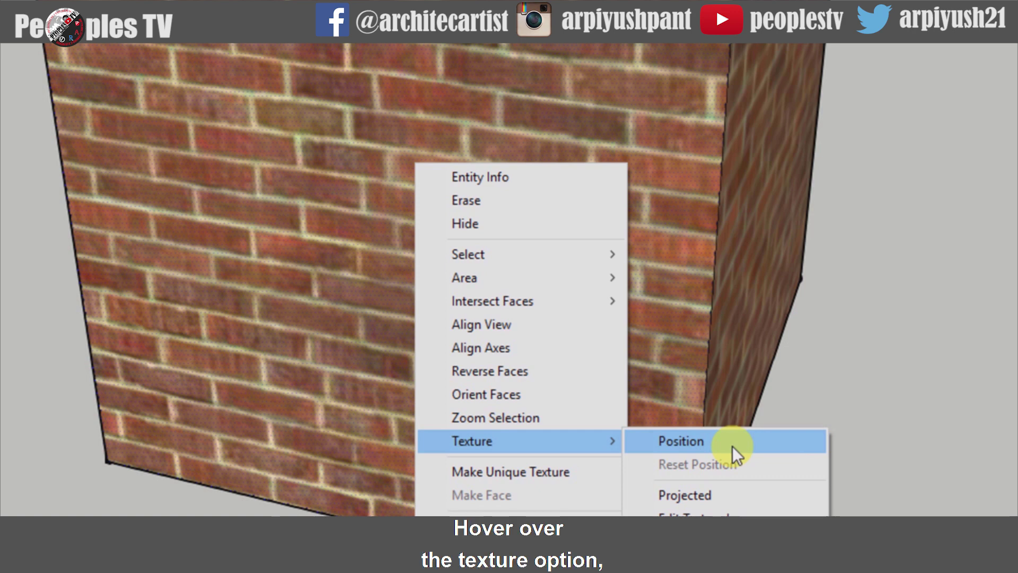
pyautogui.click(695, 443)
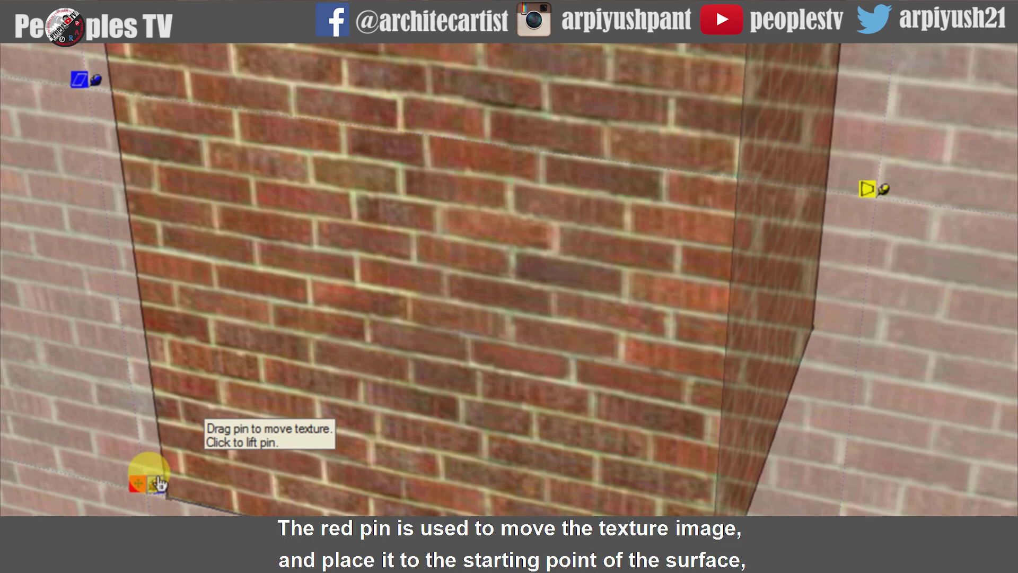
pyautogui.moveTo(159, 483); pyautogui.dragTo(177, 473)
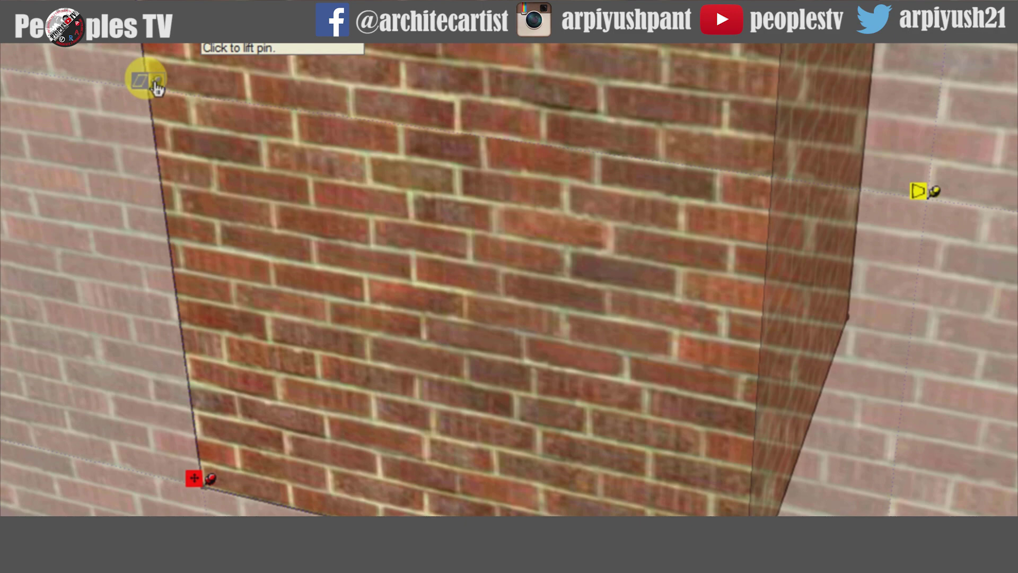
# Step: Try the blue, yellow and green pins to shear, distort and scale the front face's texture, and finish the positioning
pyautogui.moveTo(158, 84)
pyautogui.mouseDown()
pyautogui.moveTo(208, 103)
pyautogui.moveTo(170, 102)
pyautogui.moveTo(296, 113)
pyautogui.moveTo(221, 93)
pyautogui.moveTo(157, 104)
pyautogui.mouseUp()
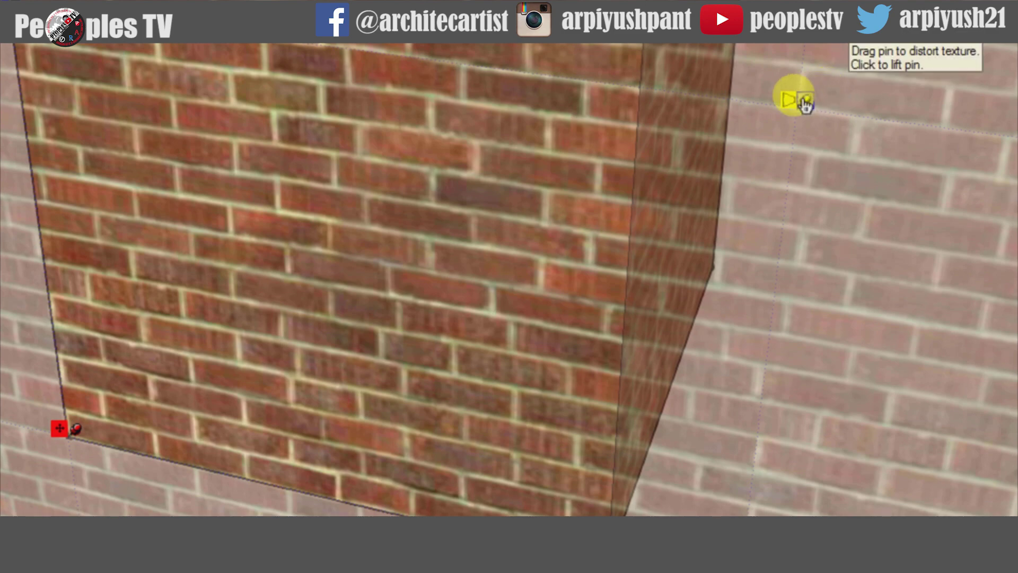
pyautogui.moveTo(805, 105); pyautogui.dragTo(792, 36)
pyautogui.moveTo(791, 83); pyautogui.dragTo(790, 172)
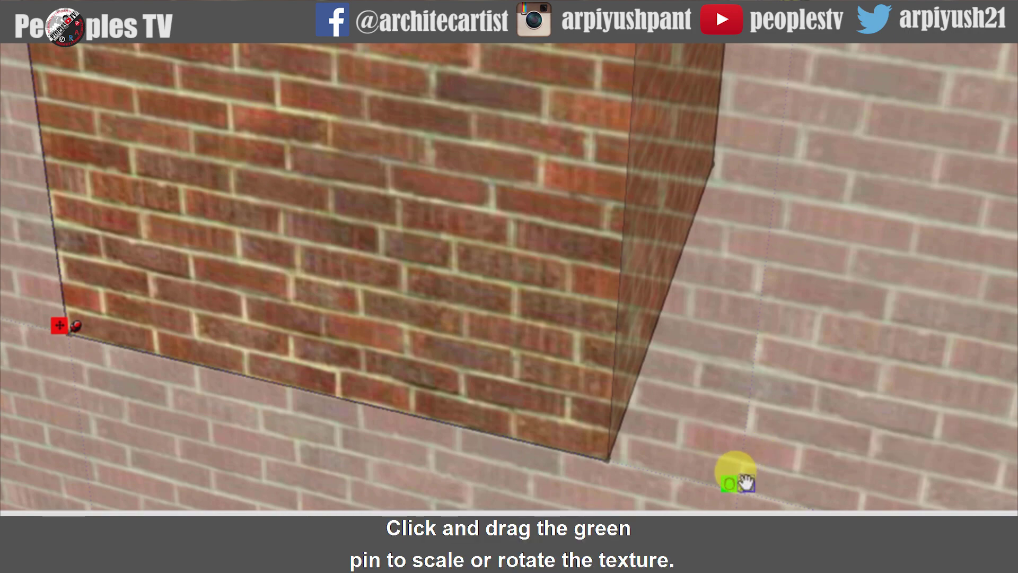
pyautogui.moveTo(745, 483)
pyautogui.mouseDown()
pyautogui.moveTo(661, 461)
pyautogui.moveTo(744, 482)
pyautogui.moveTo(745, 349)
pyautogui.moveTo(732, 300)
pyautogui.moveTo(748, 483)
pyautogui.mouseUp()
pyautogui.press('Return')
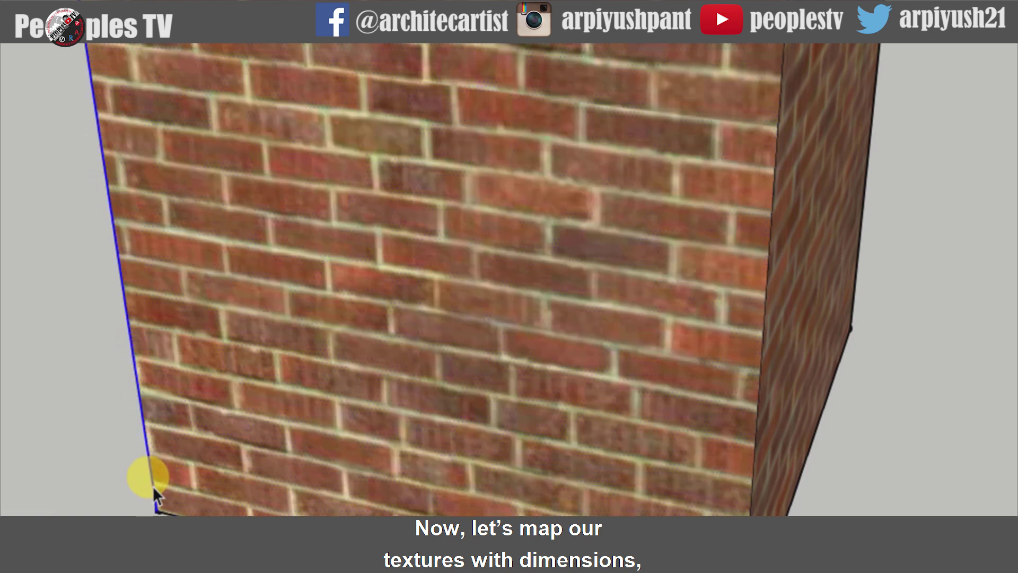
# Step: Copy the front face's left vertical edge 9 inches inward along the bottom edge
pyautogui.moveTo(151, 485); pyautogui.dragTo(160, 485, button='middle')
pyautogui.press('m')
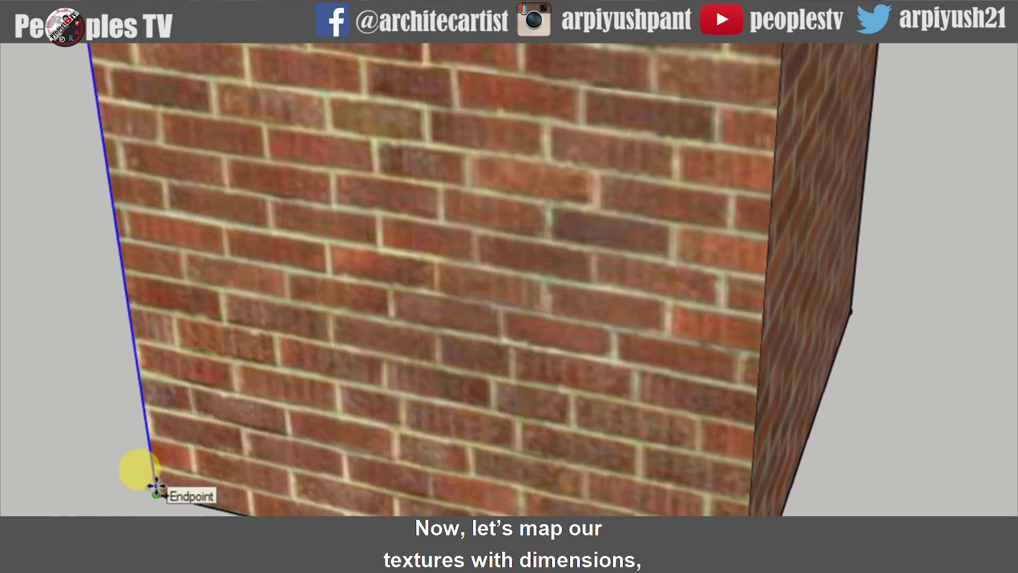
pyautogui.click(169, 485)
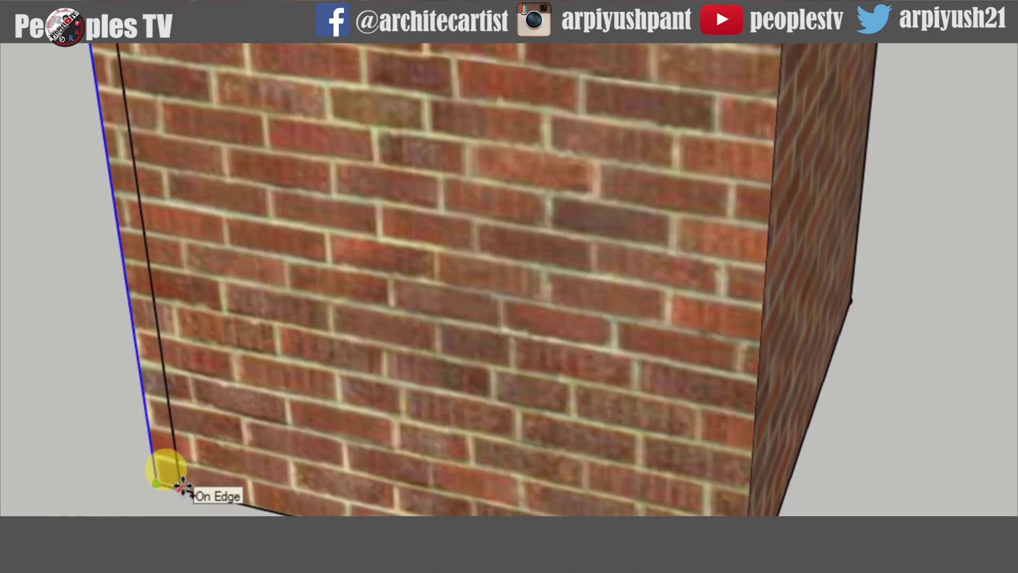
pyautogui.write('1')
pyautogui.press('Return')
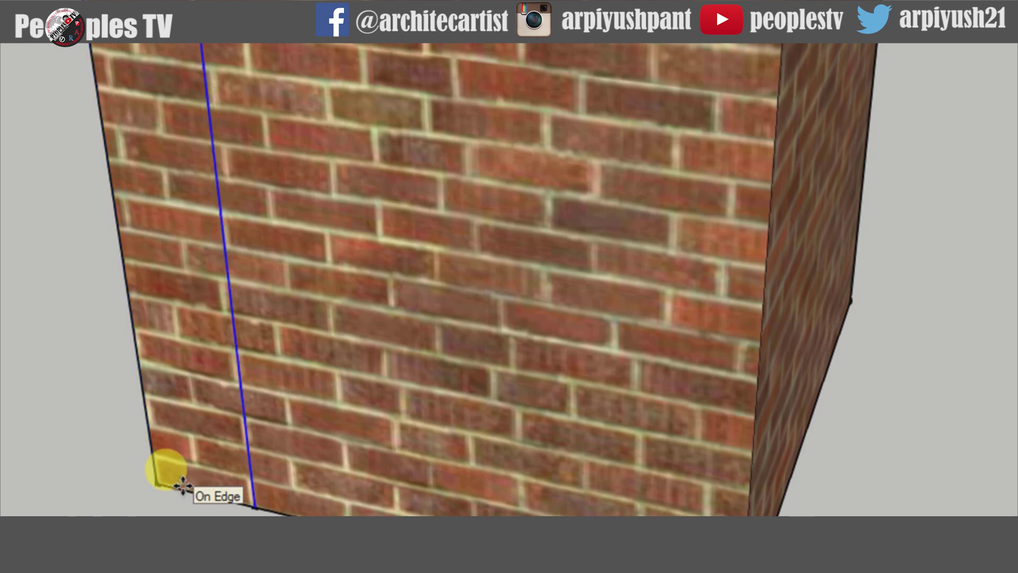
pyautogui.press('space')
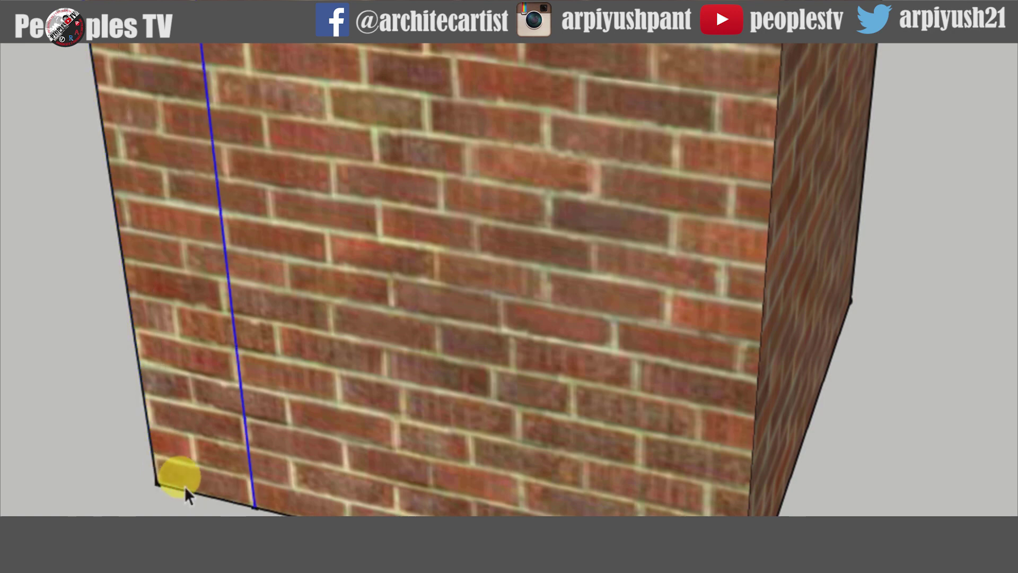
# Step: Scale the brick texture on the narrow left strip of the front face with the green pin until one brick is nine inches long
pyautogui.moveTo(185, 486); pyautogui.dragTo(231, 480, button='middle')
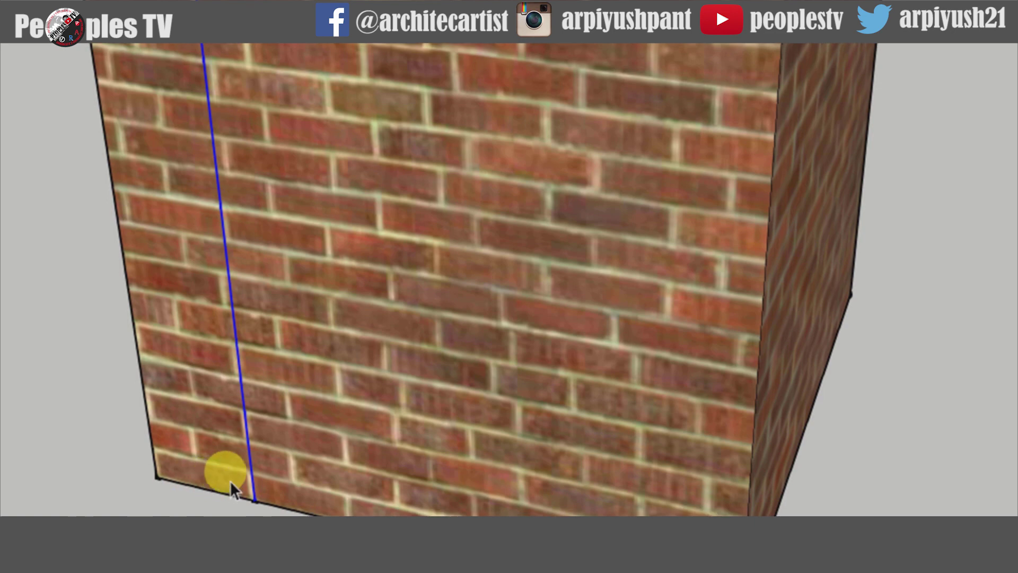
pyautogui.click(337, 481)
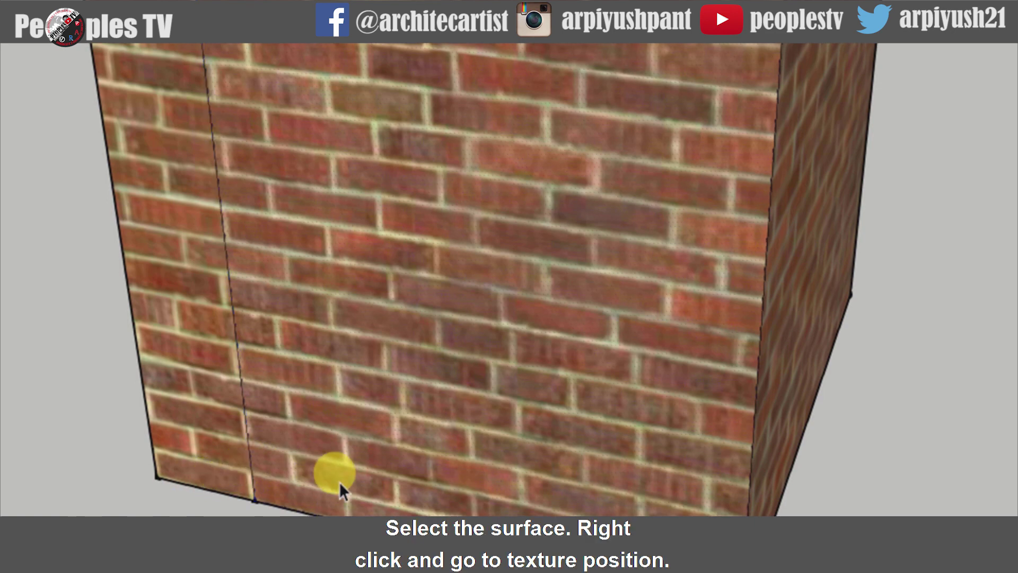
pyautogui.rightClick(239, 462)
pyautogui.moveTo(291, 365)
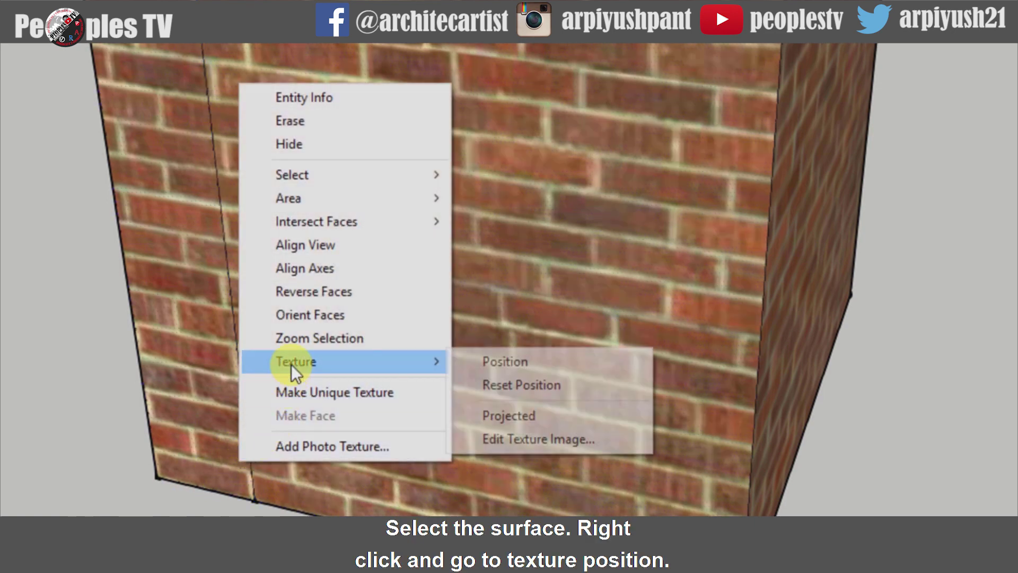
pyautogui.click(480, 358)
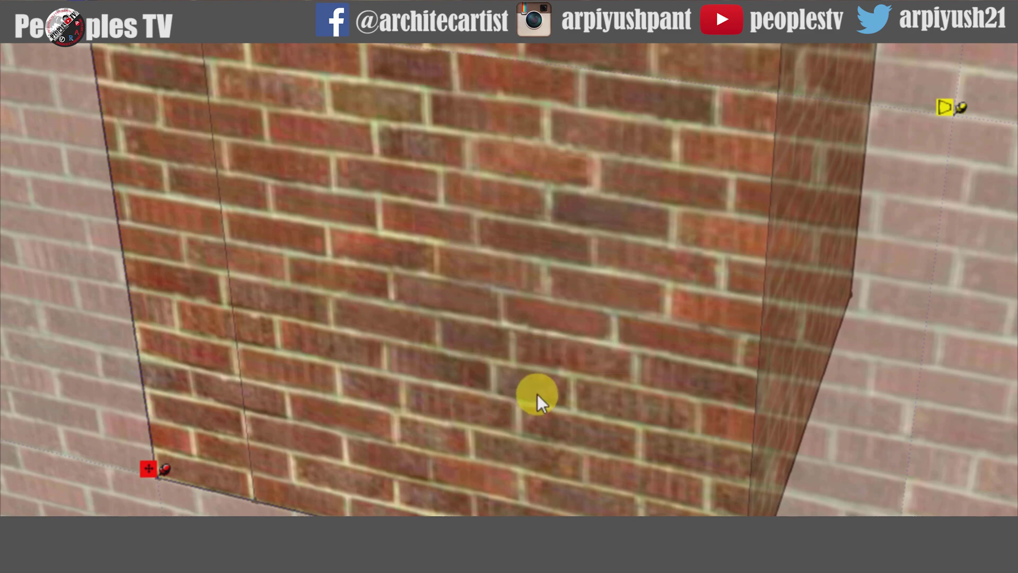
pyautogui.scroll(-3, 528, 387)
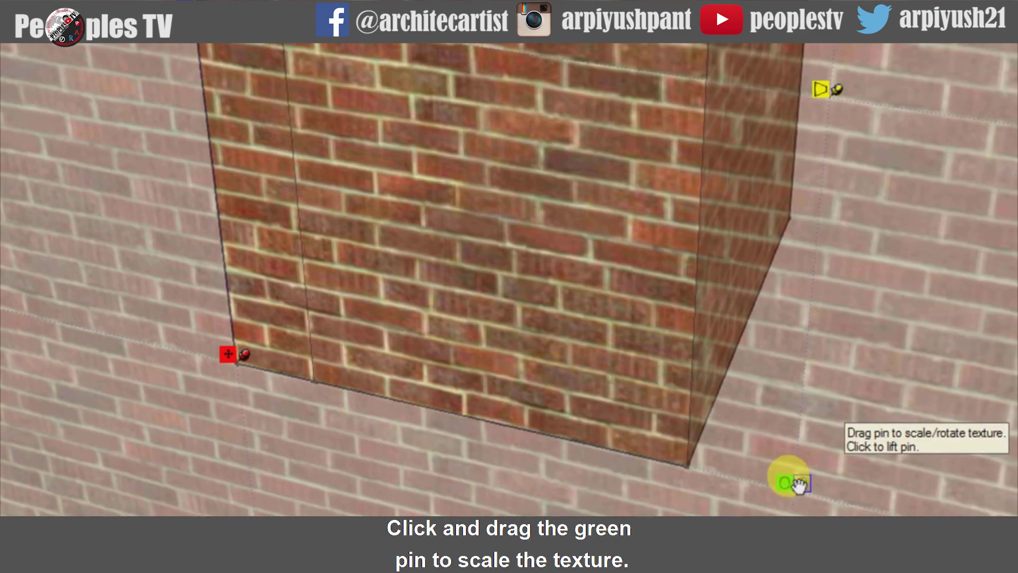
pyautogui.moveTo(786, 489); pyautogui.dragTo(834, 487)
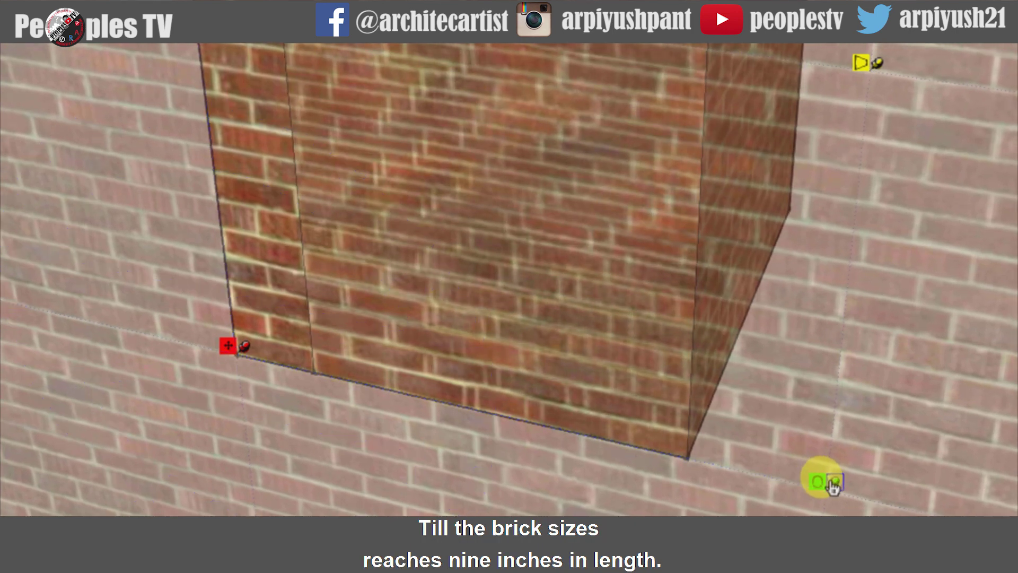
pyautogui.click(809, 476)
# Step: Copy the narrow strip's bottom edge upward to the top of the lowest brick to mark the brick thickness
pyautogui.moveTo(351, 129); pyautogui.dragTo(341, 86, button='middle')
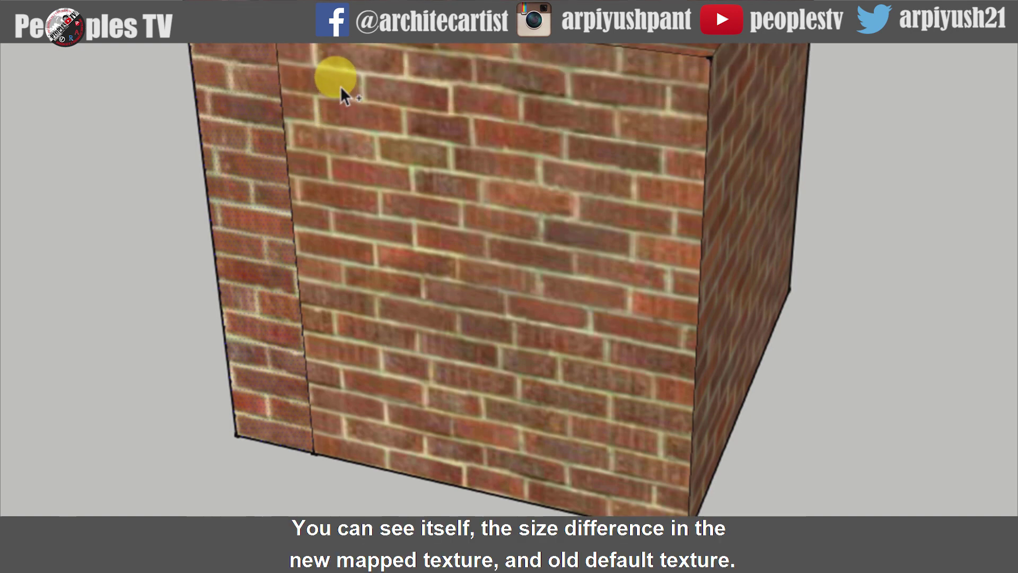
pyautogui.moveTo(339, 88); pyautogui.dragTo(690, 467, button='middle')
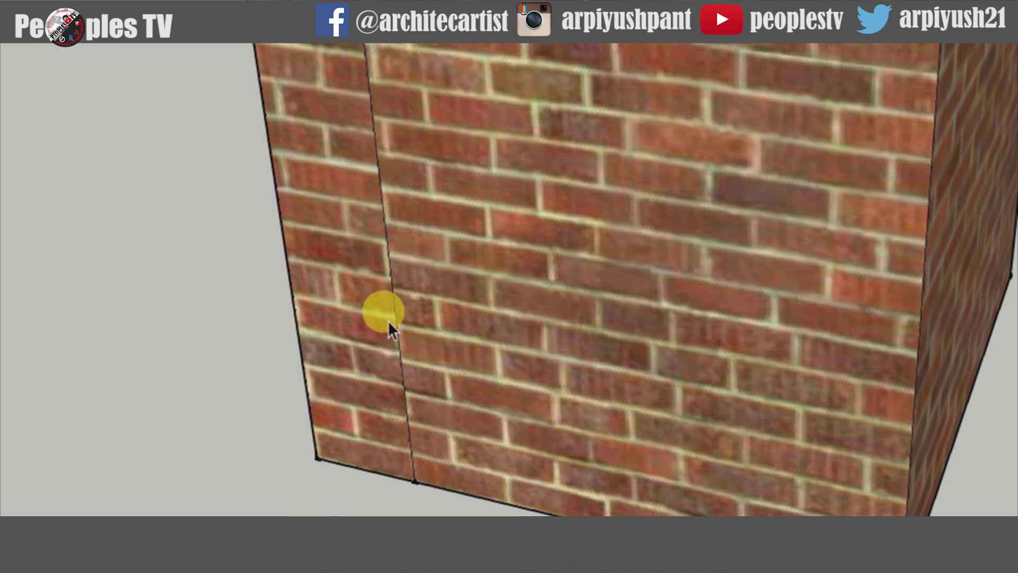
pyautogui.moveTo(421, 306); pyautogui.dragTo(266, 486, button='middle')
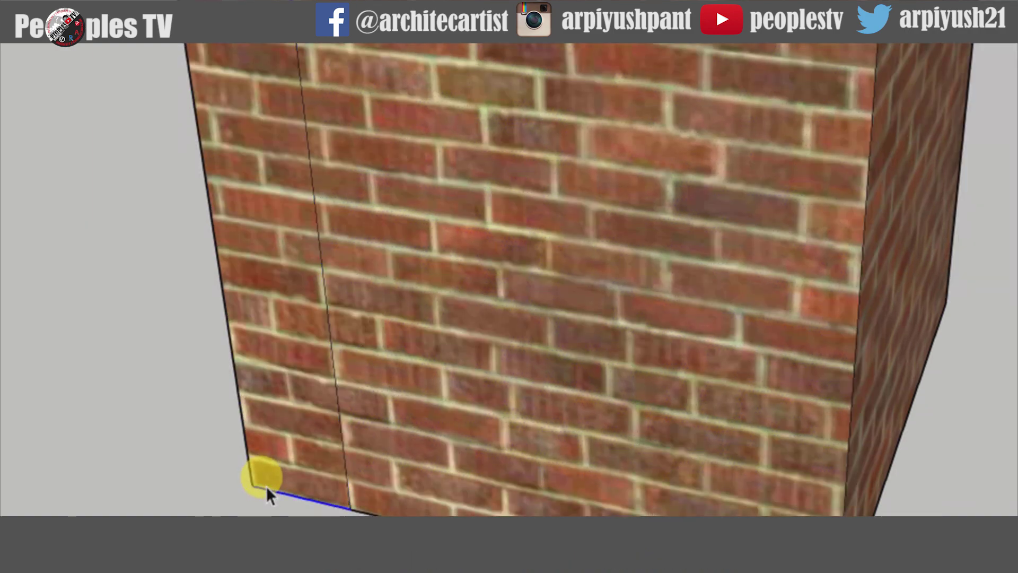
pyautogui.scroll(3, 267, 486)
pyautogui.scroll(3, 267, 486)
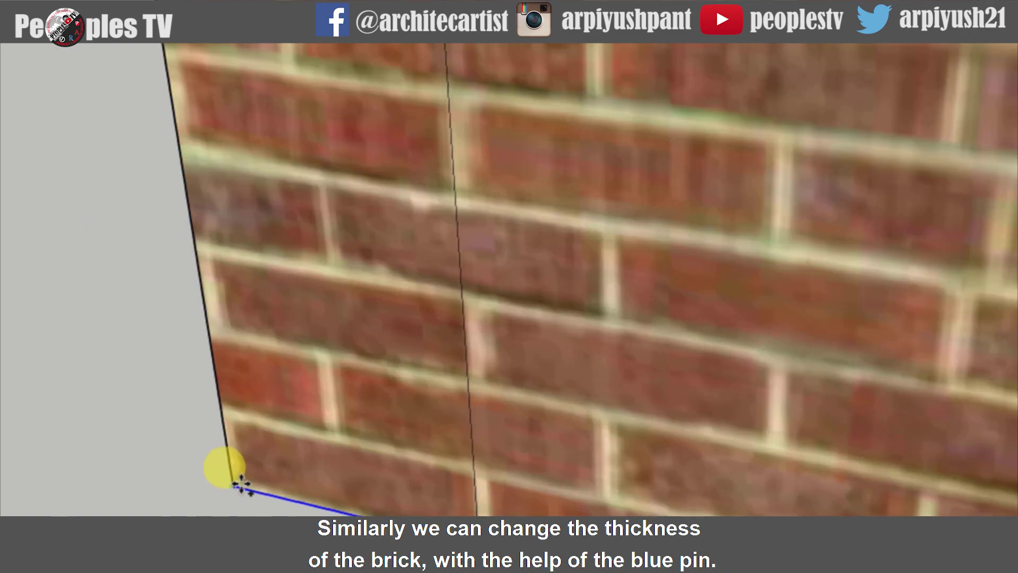
pyautogui.click(236, 470)
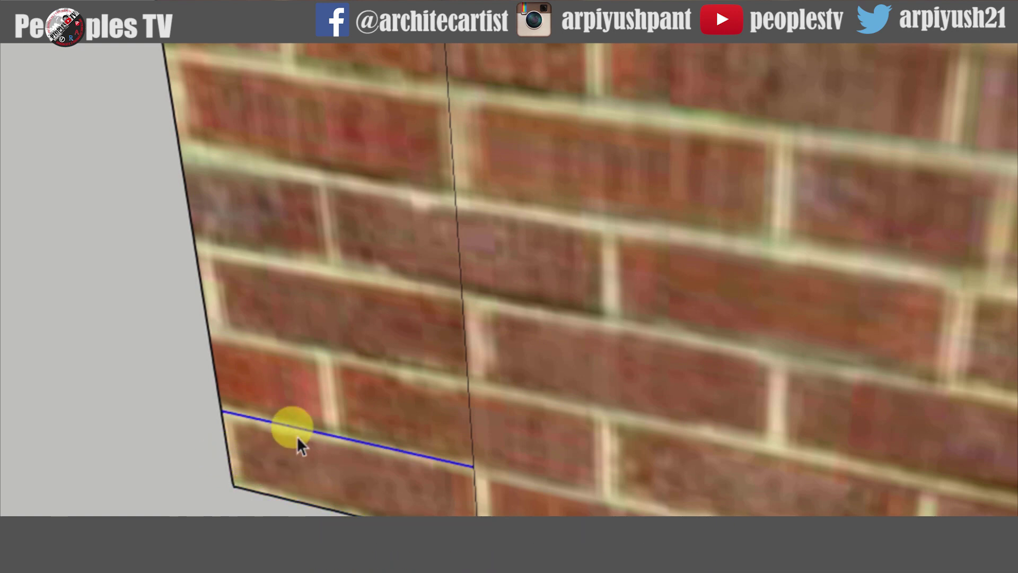
# Step: Adjust the texture on the small brick face at the front face's lower-left corner with the blue pin to match the marked brick thickness
pyautogui.scroll(-2, 370, 384)
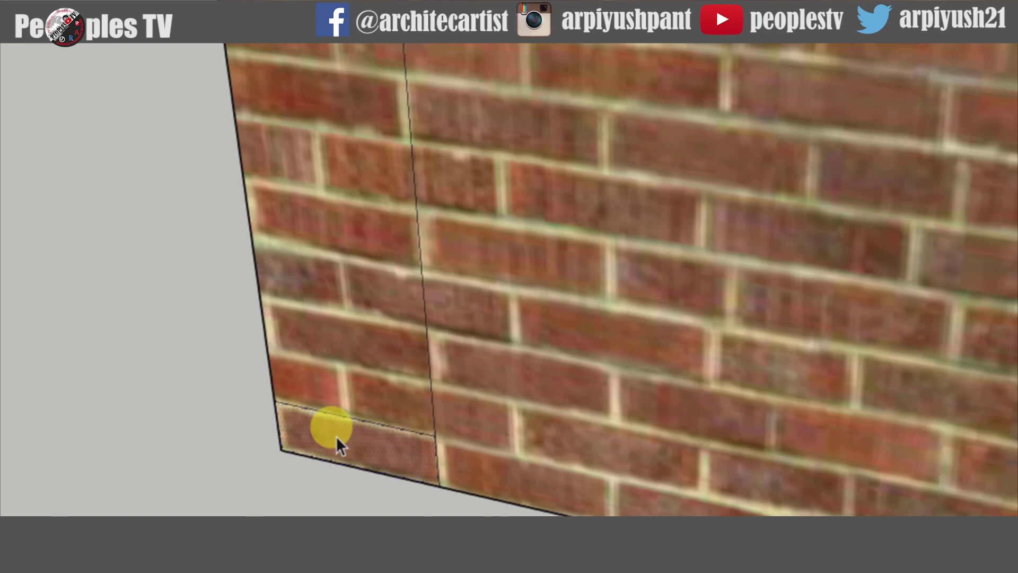
pyautogui.rightClick(336, 435)
pyautogui.moveTo(424, 341)
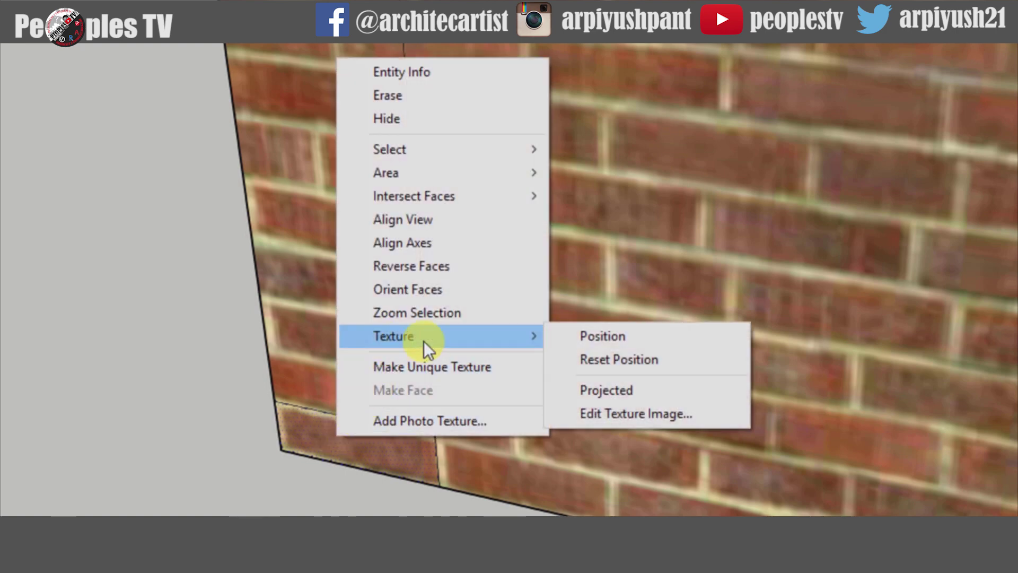
pyautogui.click(559, 338)
pyautogui.scroll(-2, 415, 448)
pyautogui.scroll(-2, 414, 448)
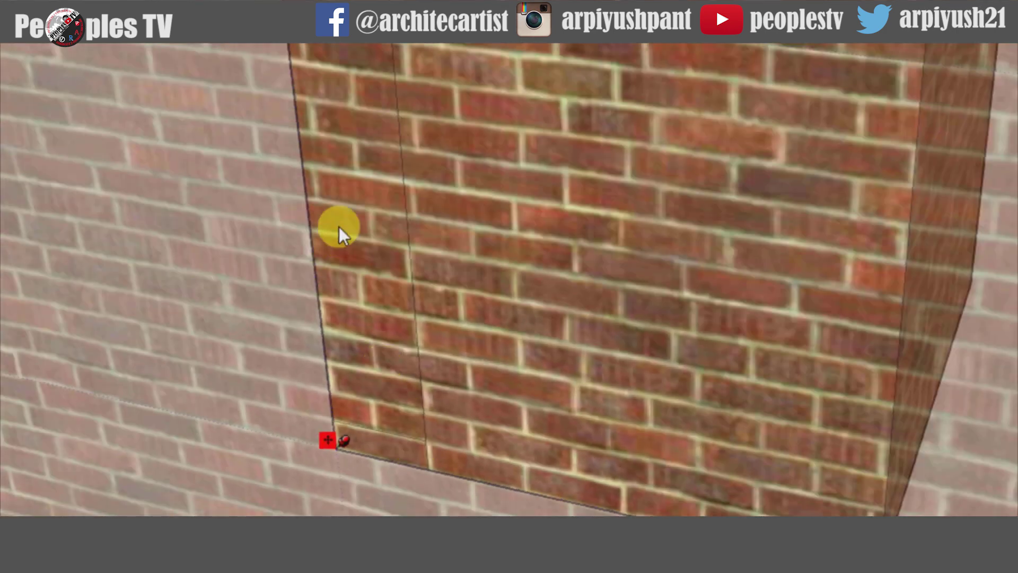
pyautogui.scroll(3, 281, 56)
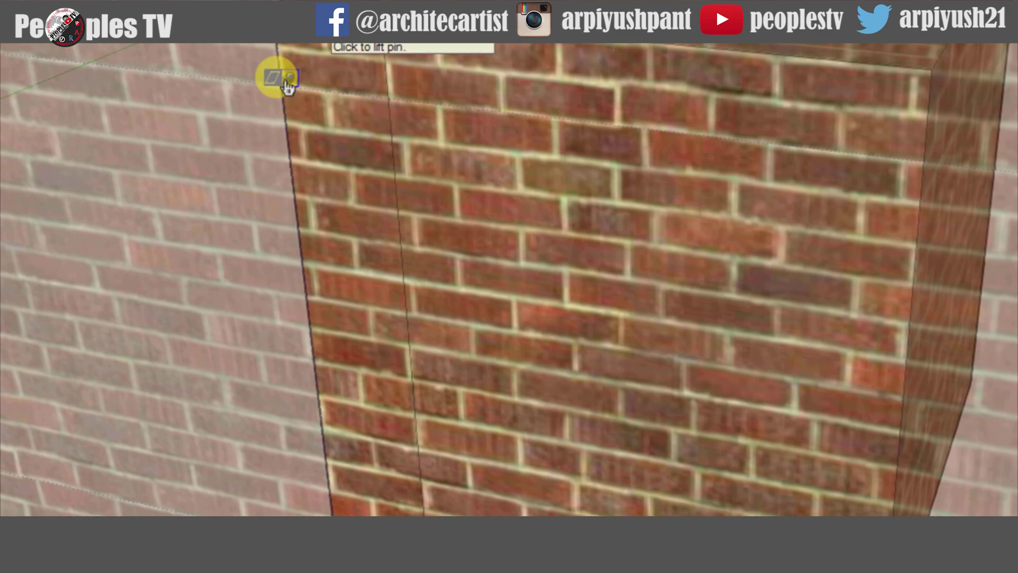
pyautogui.moveTo(286, 84)
pyautogui.mouseDown()
pyautogui.moveTo(278, 80)
pyautogui.moveTo(283, 104)
pyautogui.moveTo(276, 81)
pyautogui.moveTo(287, 87)
pyautogui.mouseUp()
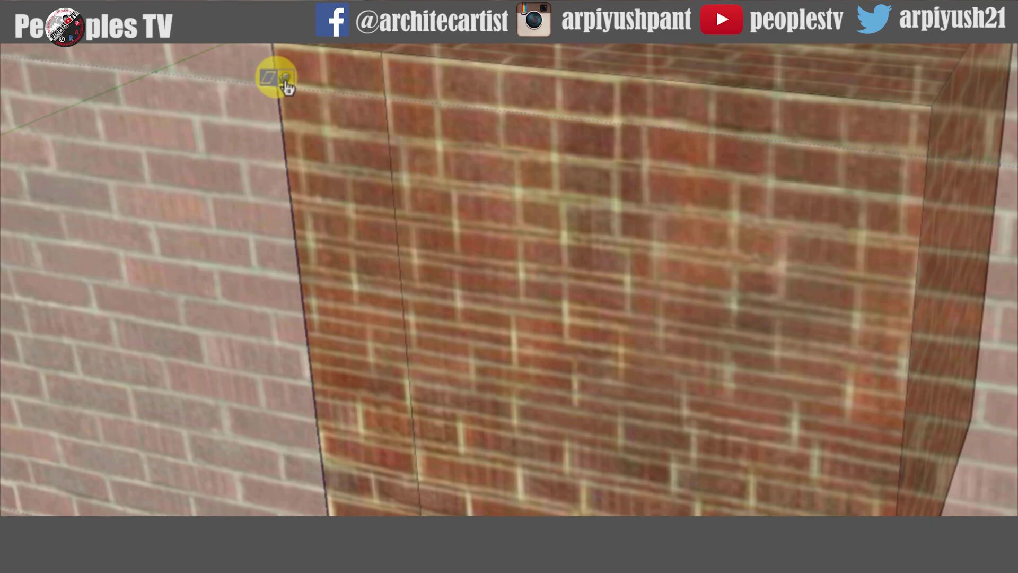
pyautogui.press('Return')
pyautogui.scroll(-3, 386, 362)
pyautogui.scroll(8, 367, 487)
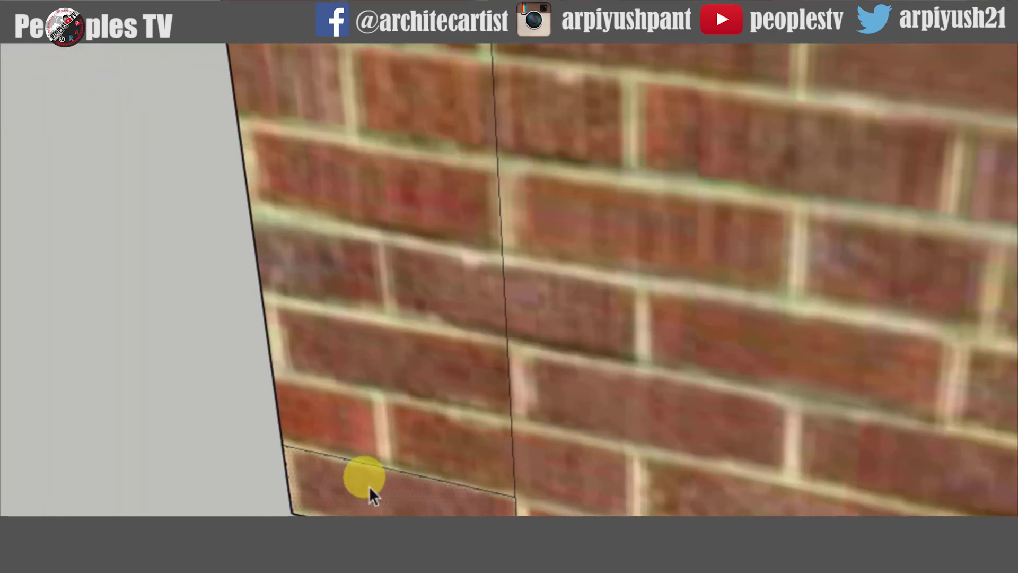
# Step: Paint the rest of the cube with the newly mapped brick texture and remove the helper edges from the front face
pyautogui.press('b')
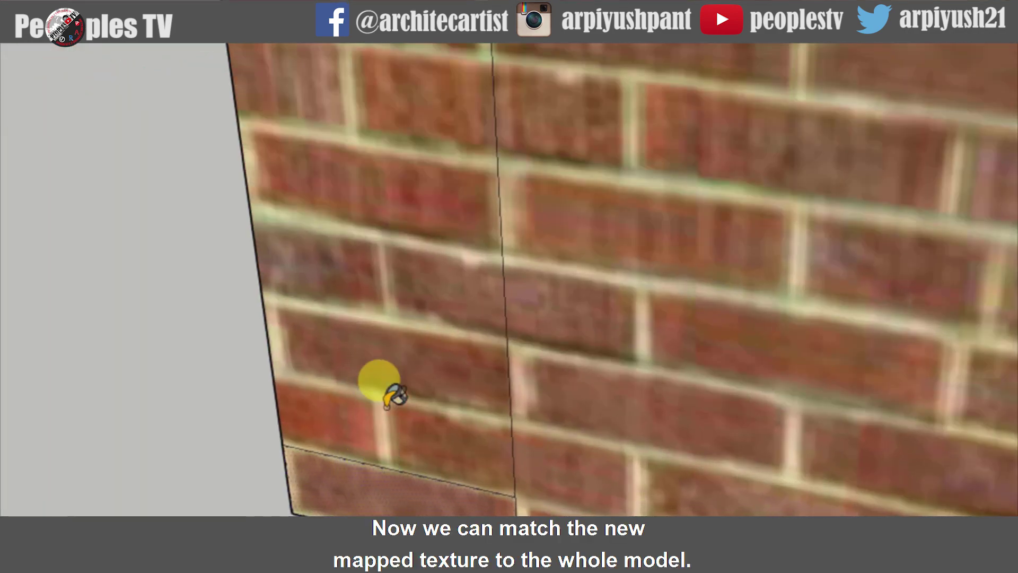
pyautogui.scroll(-5, 406, 398)
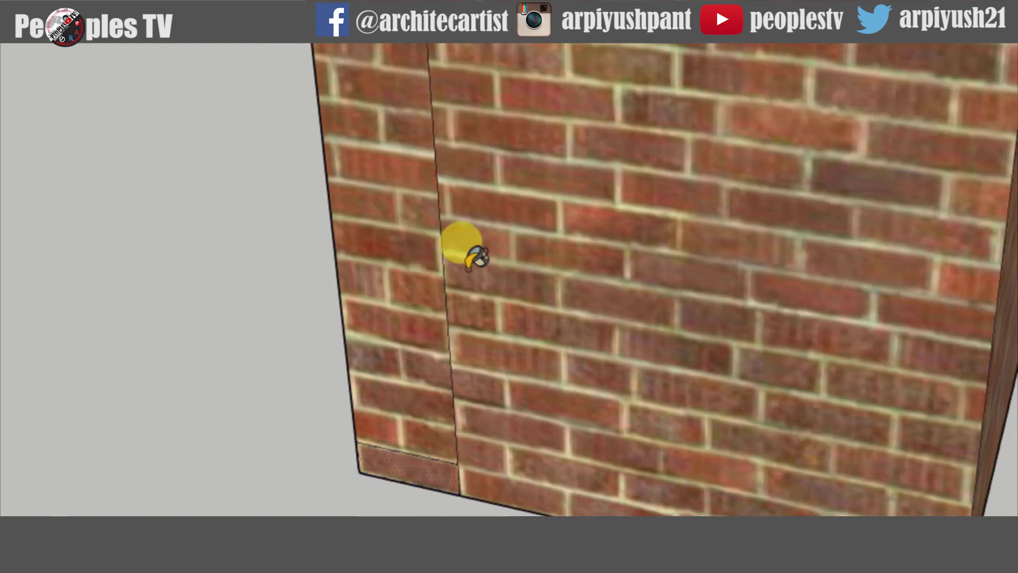
pyautogui.click(484, 249)
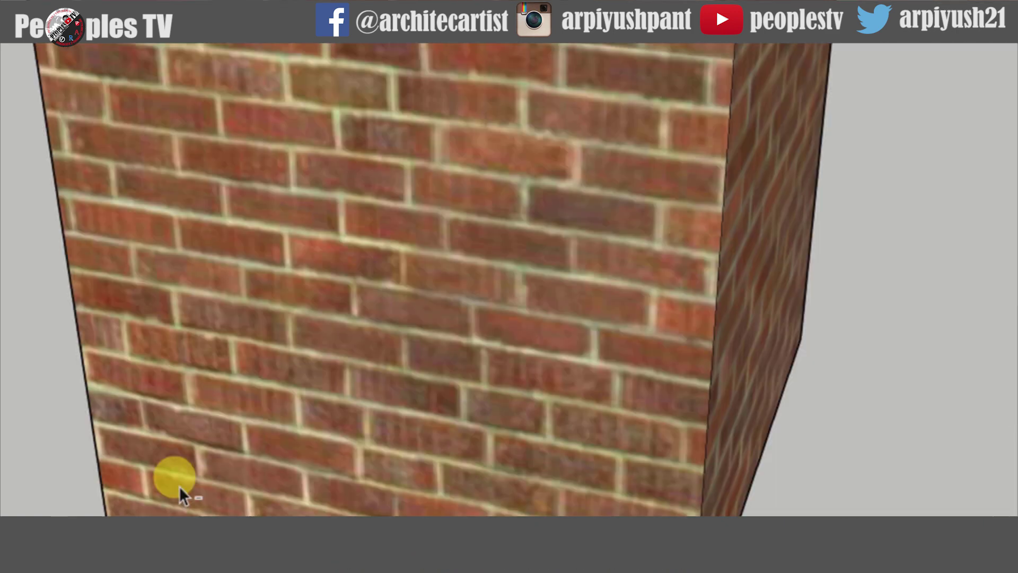
pyautogui.scroll(3, 170, 491)
pyautogui.moveTo(140, 469); pyautogui.dragTo(200, 83, button='middle')
pyautogui.moveTo(570, 401)
pyautogui.mouseDown(button='middle')
pyautogui.moveTo(423, 488)
pyautogui.moveTo(413, 448)
pyautogui.mouseUp(button='middle')
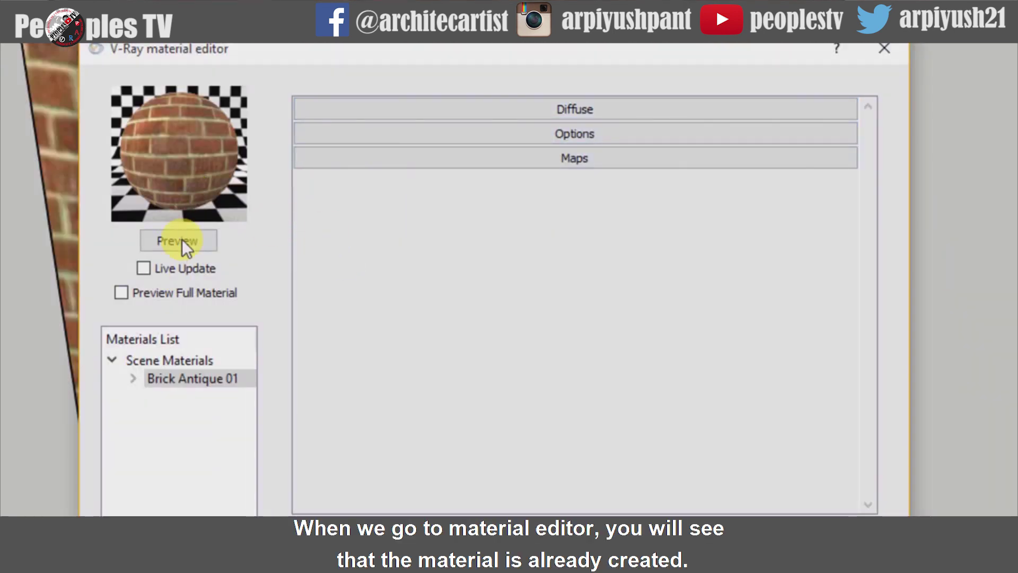
# Step: Try adding a reflection layer and a refraction layer to the Brick Antique 01 material
pyautogui.click(221, 378)
pyautogui.rightClick(218, 377)
pyautogui.moveTo(342, 391)
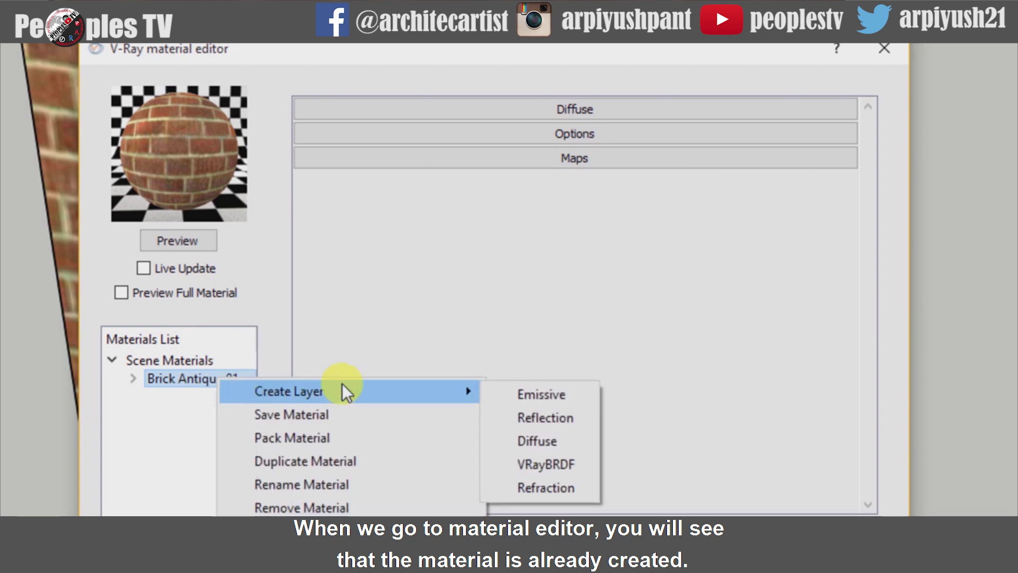
pyautogui.click(513, 413)
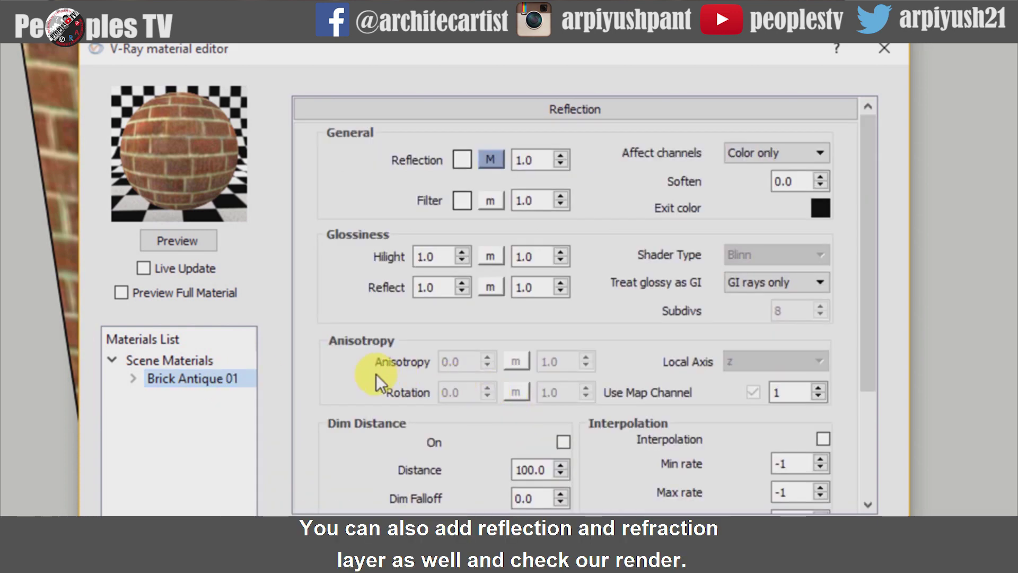
pyautogui.rightClick(247, 377)
pyautogui.moveTo(308, 389)
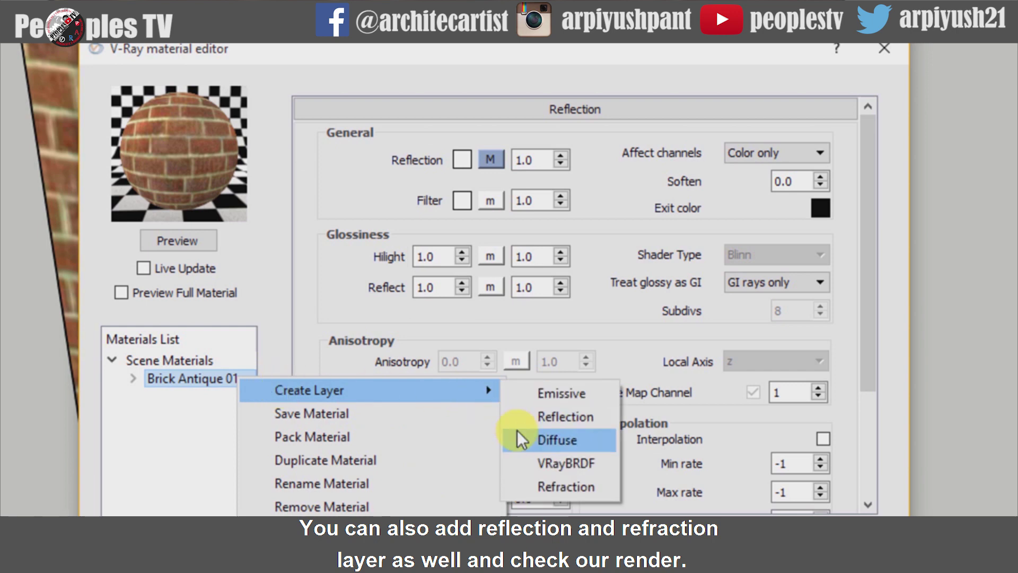
pyautogui.click(555, 479)
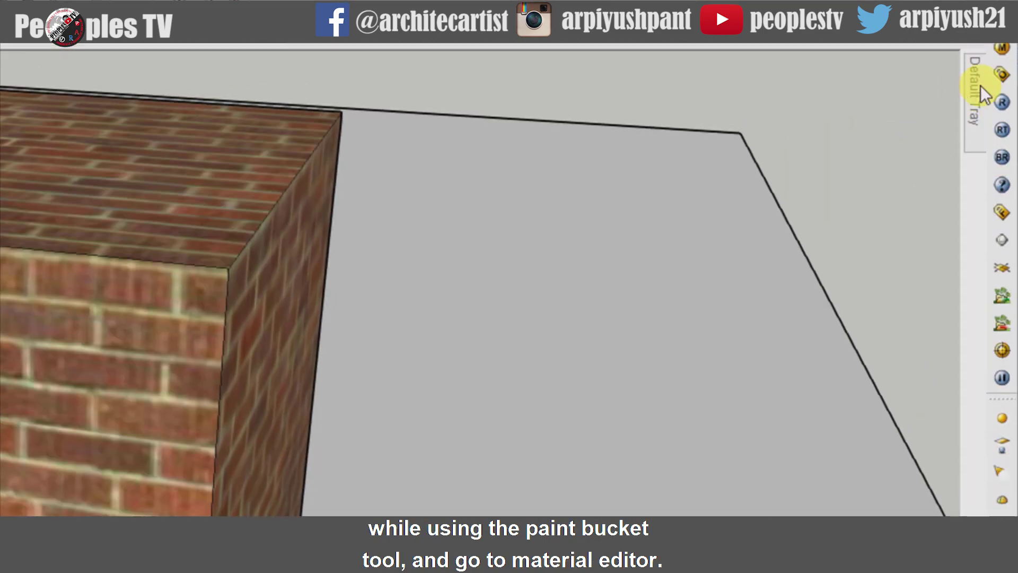
# Step: Browse for the diffuse map image of the V-Ray material Brick Antique 01 and copy its brick JPG file from the texture folder
pyautogui.click(1001, 49)
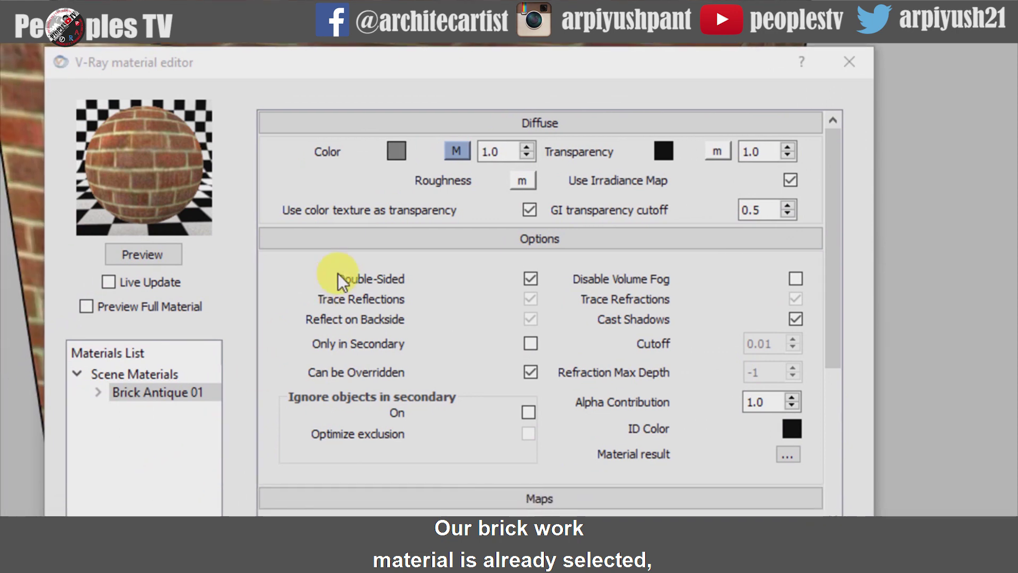
pyautogui.click(467, 152)
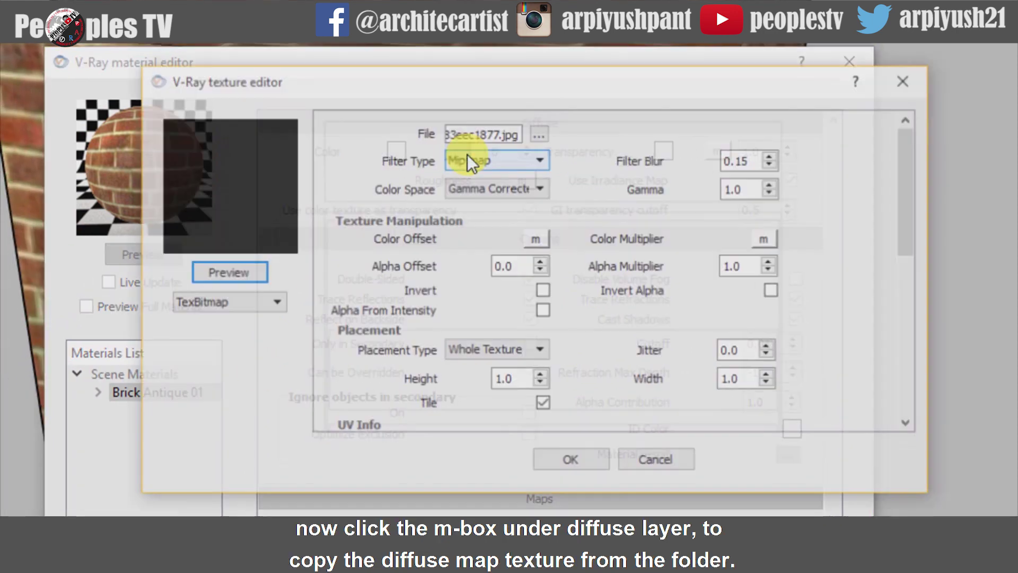
pyautogui.click(545, 138)
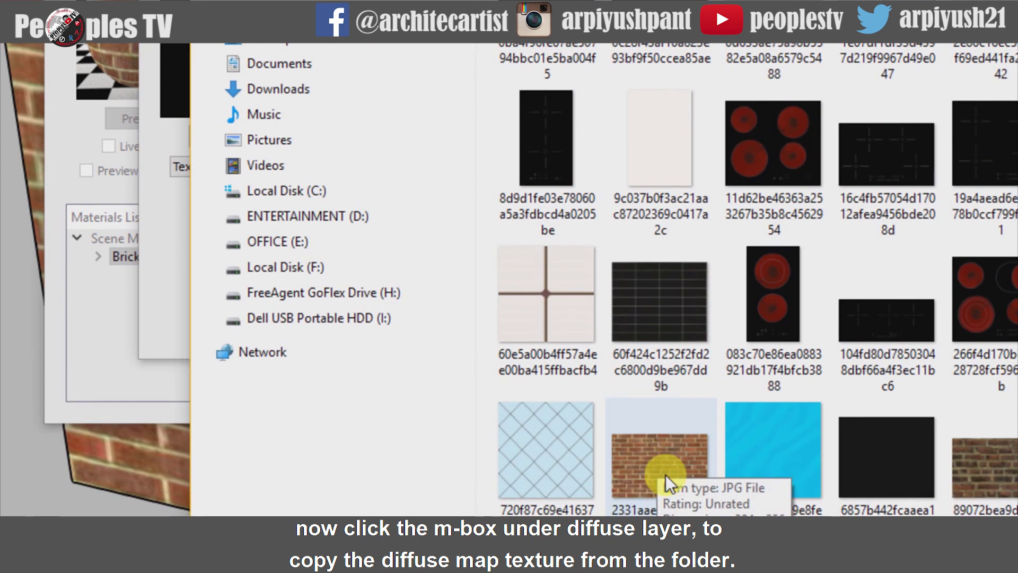
pyautogui.rightClick(657, 510)
pyautogui.click(724, 330)
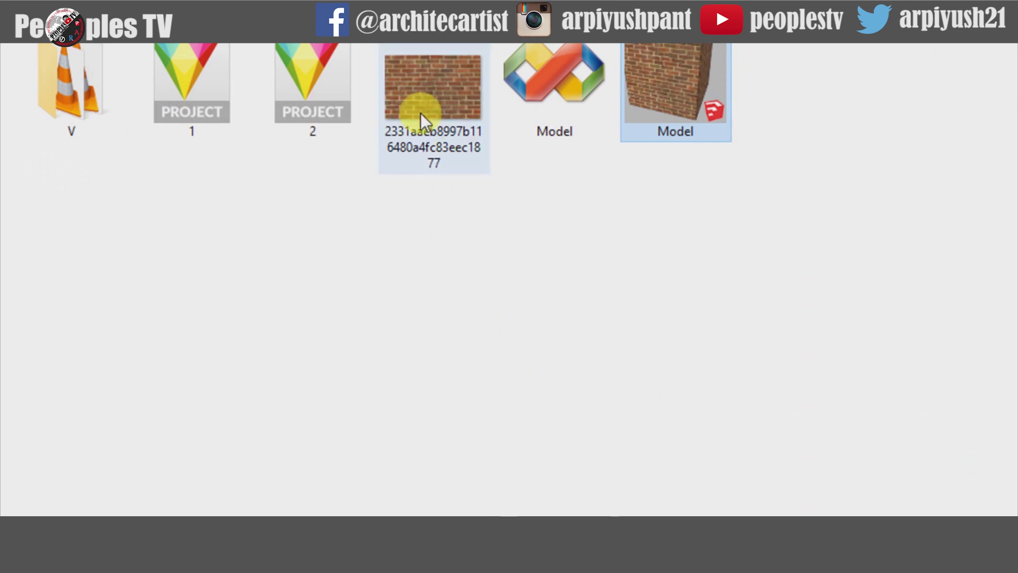
# Step: Open the copied brick image with Adobe Photoshop CS6 for greyscale conversion, and select the greyscale bump map image 1 in its folder
pyautogui.click(426, 116)
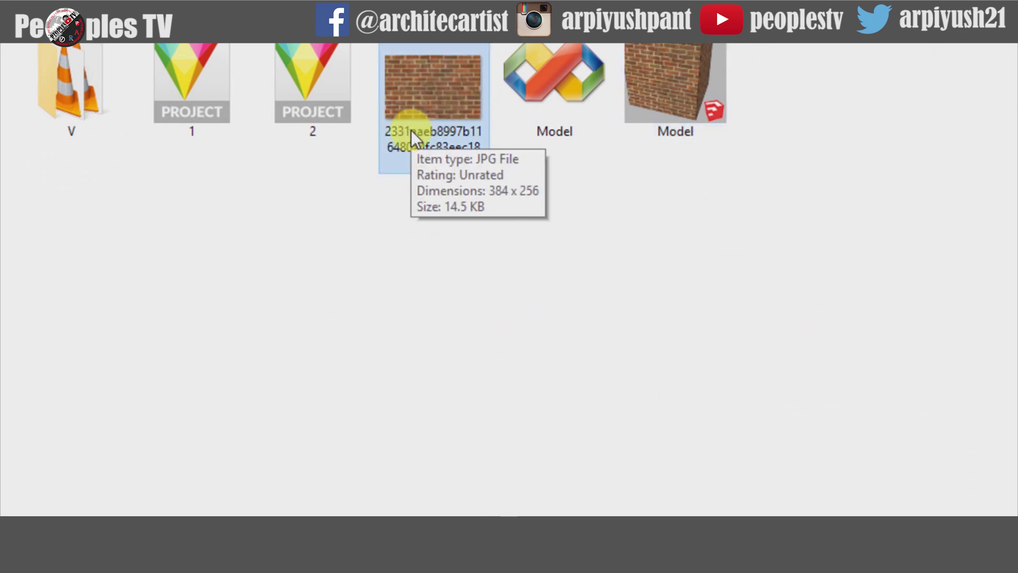
pyautogui.rightClick(411, 130)
pyautogui.moveTo(501, 323)
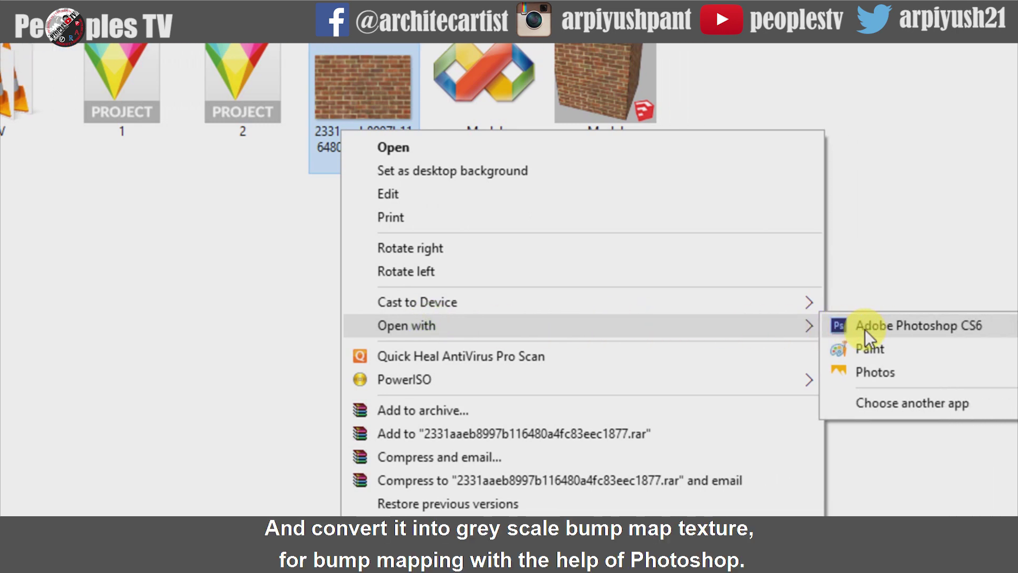
pyautogui.click(864, 329)
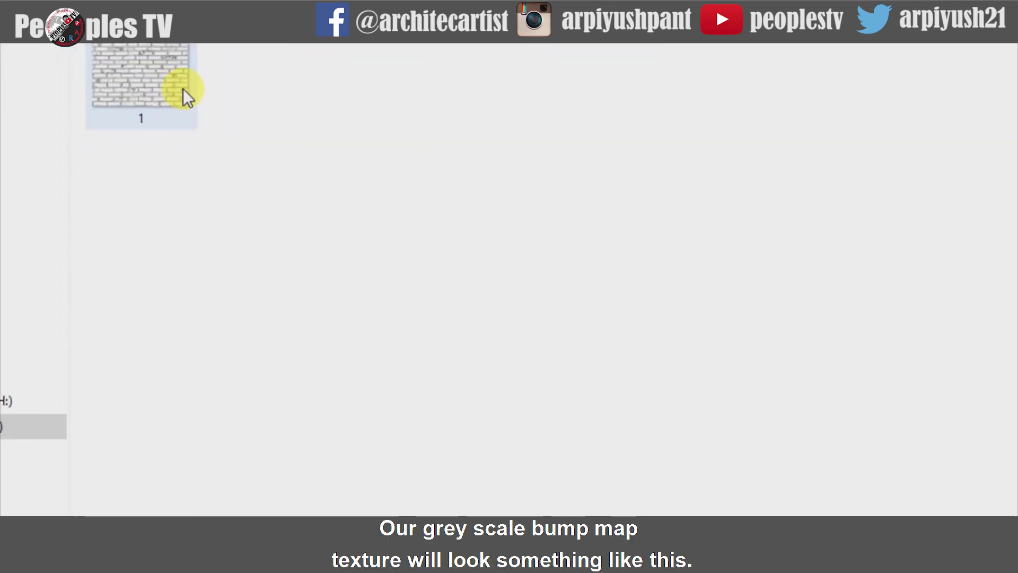
pyautogui.click(180, 93)
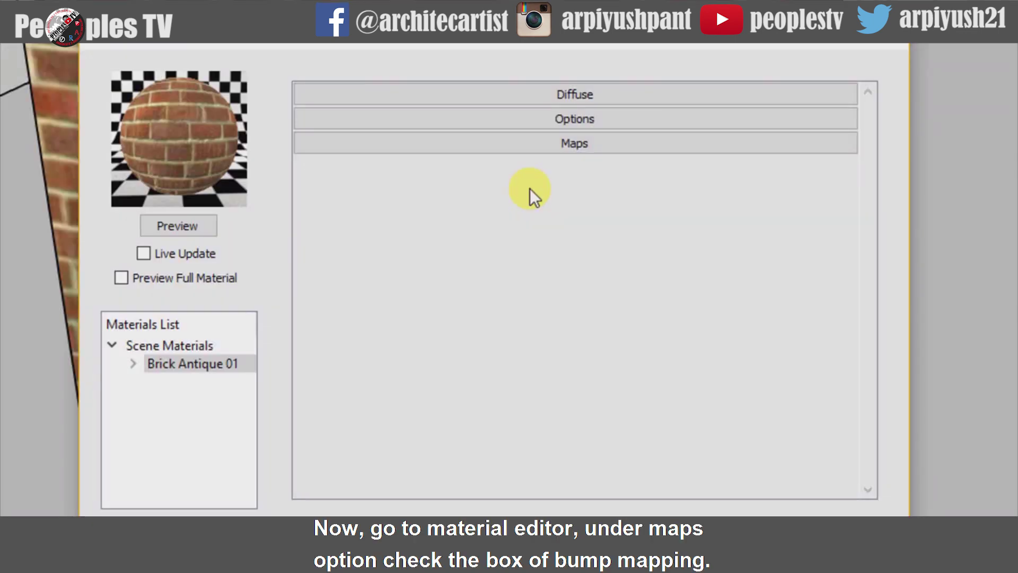
# Step: Enable the bump map of Brick Antique 01 and load the greyscale brick image 1.jpg into it as a bitmap texture
pyautogui.click(538, 143)
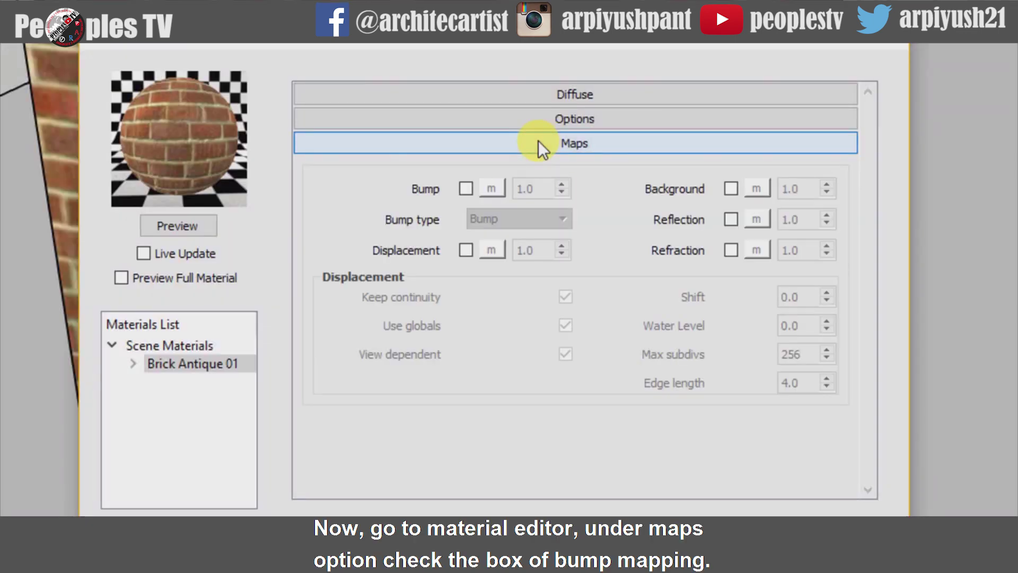
pyautogui.click(466, 189)
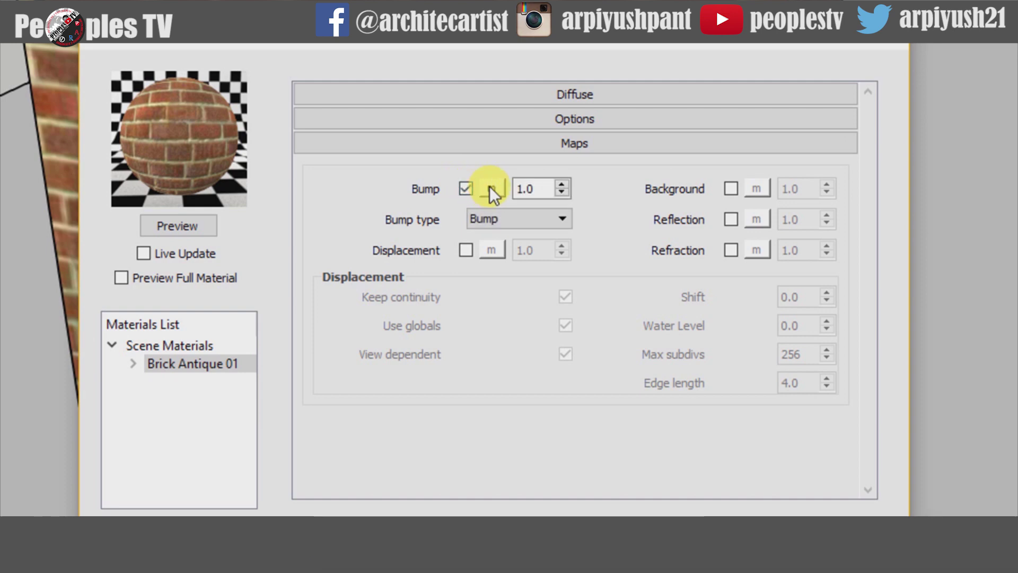
pyautogui.click(492, 190)
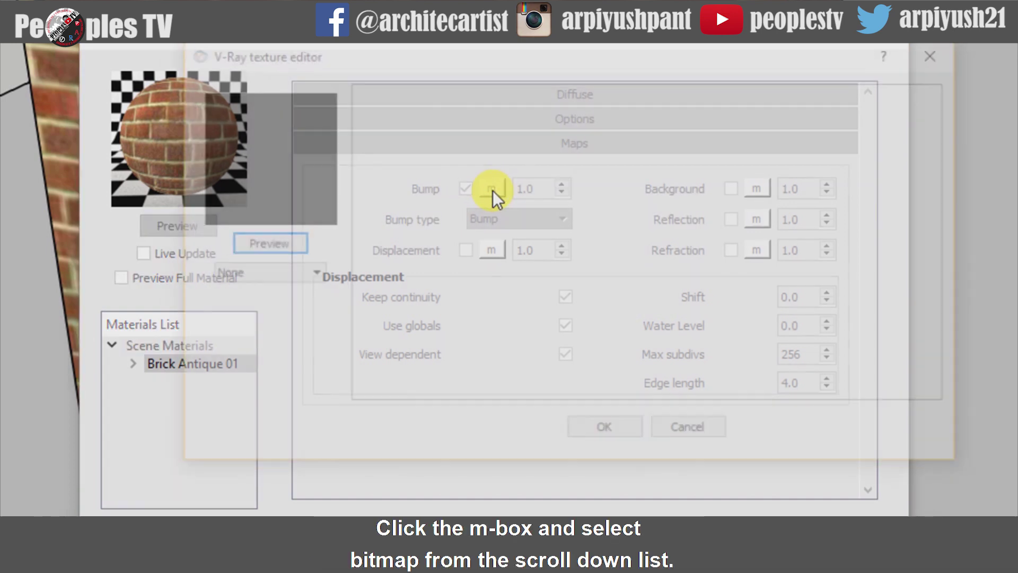
pyautogui.click(299, 279)
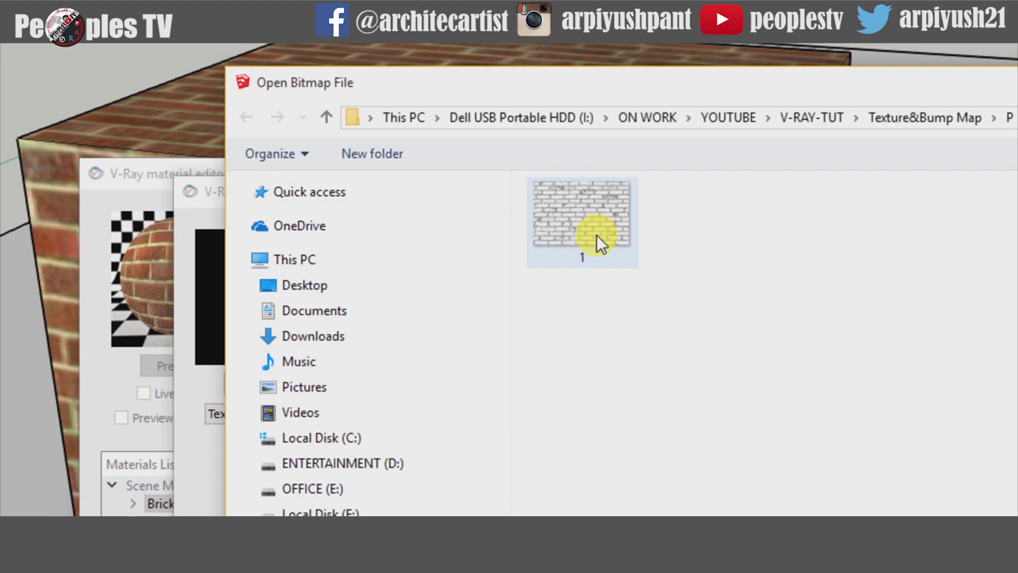
pyautogui.doubleClick(596, 234)
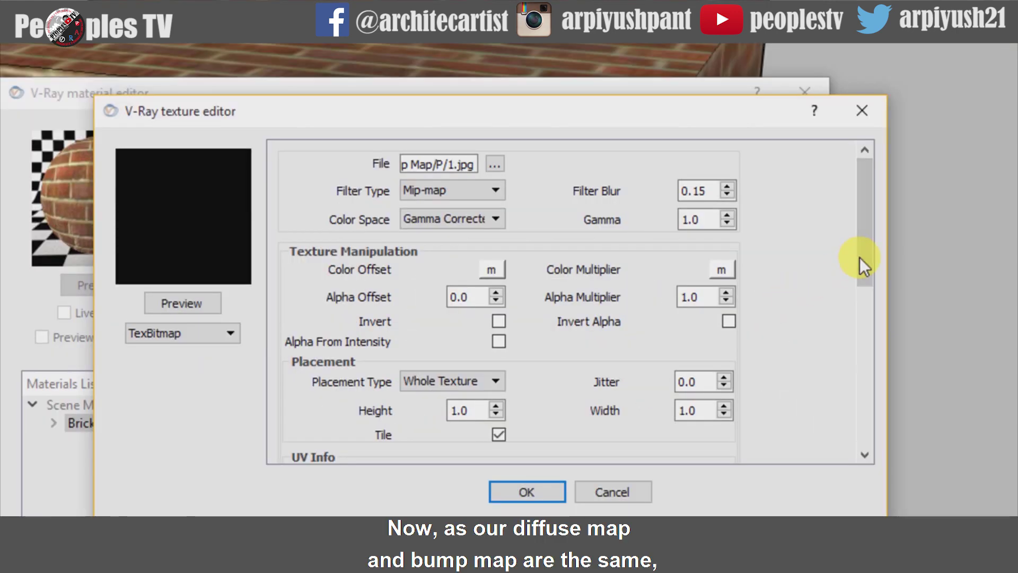
# Step: Check the u and v repeat values of the bump bitmap and accept the texture
pyautogui.moveTo(939, 337); pyautogui.dragTo(940, 483)
pyautogui.moveTo(860, 403); pyautogui.dragTo(861, 418)
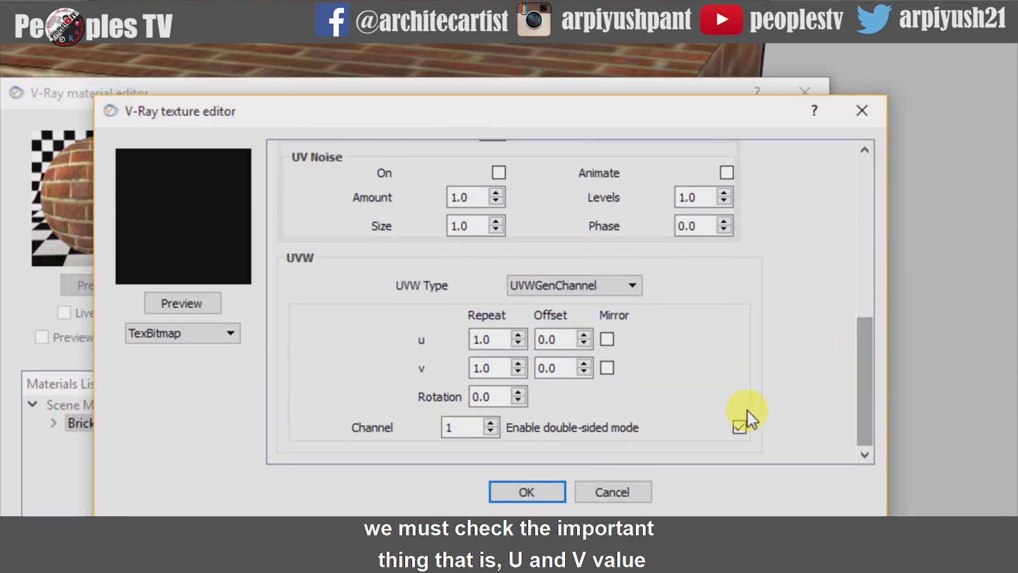
pyautogui.doubleClick(488, 340)
pyautogui.doubleClick(484, 367)
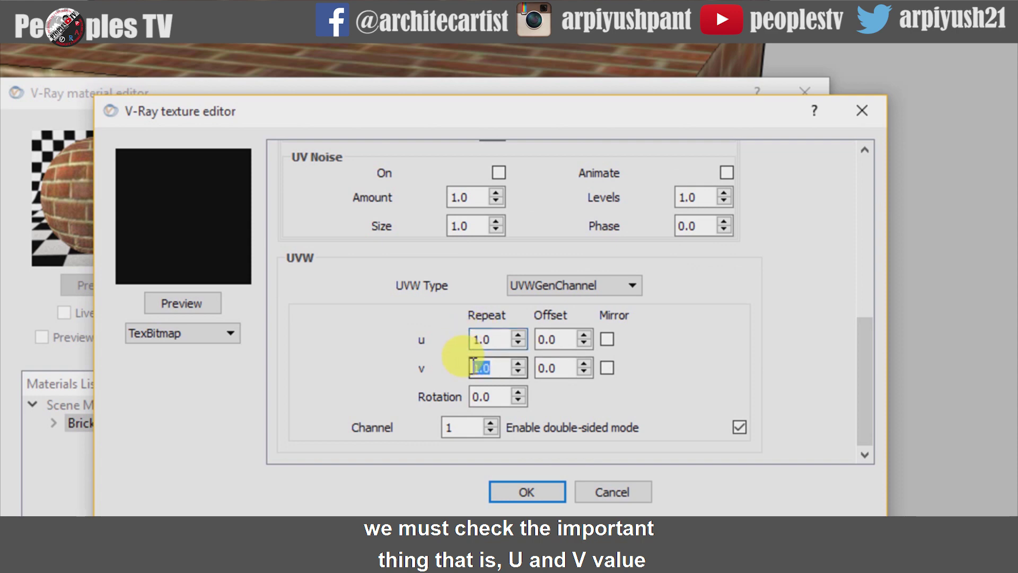
pyautogui.click(535, 485)
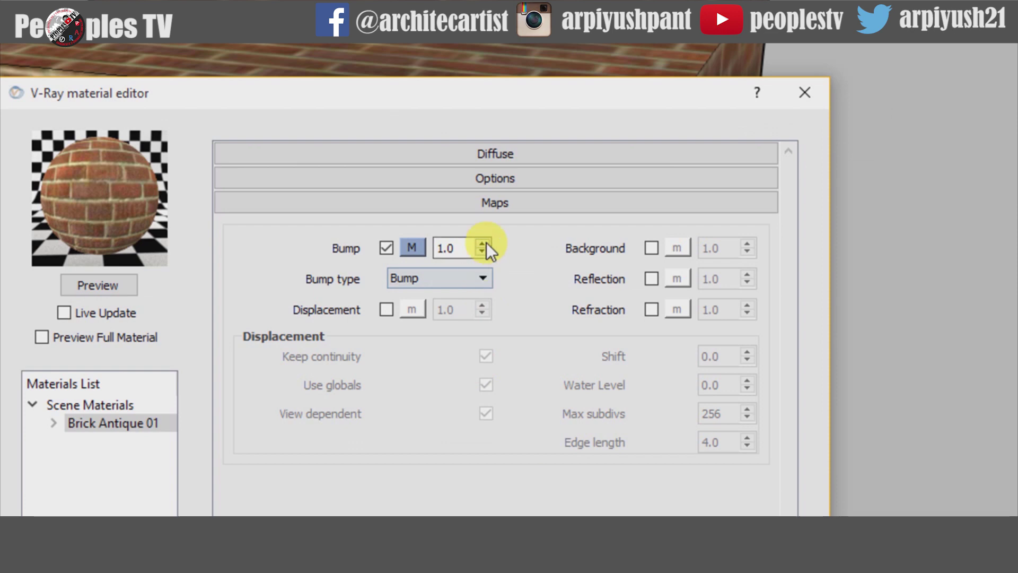
# Step: Check that the diffuse map's u and v repeat values match those of the bump map
pyautogui.click(489, 205)
pyautogui.click(495, 158)
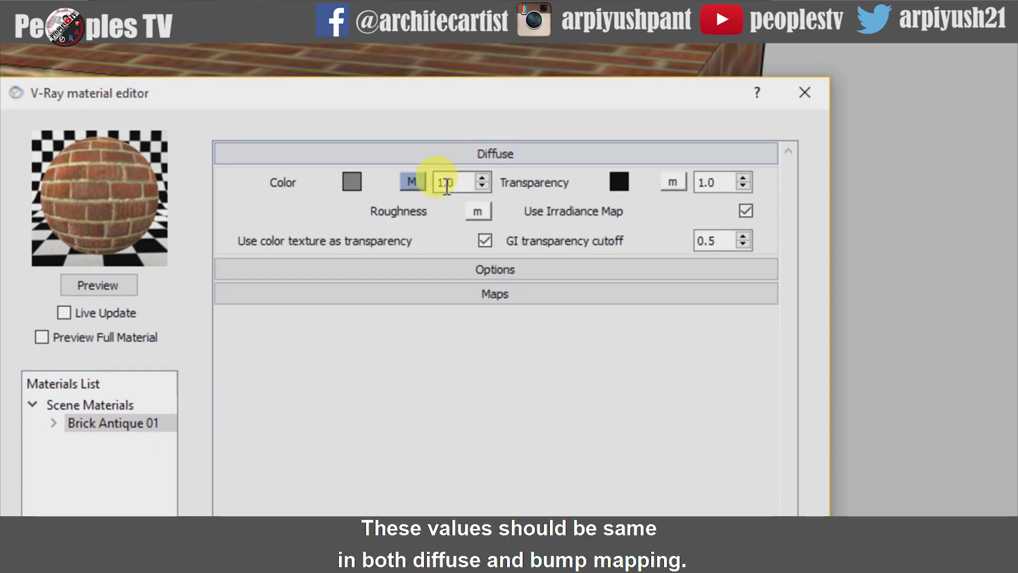
pyautogui.click(419, 188)
pyautogui.moveTo(860, 227); pyautogui.dragTo(865, 383)
pyautogui.moveTo(499, 342); pyautogui.dragTo(466, 365)
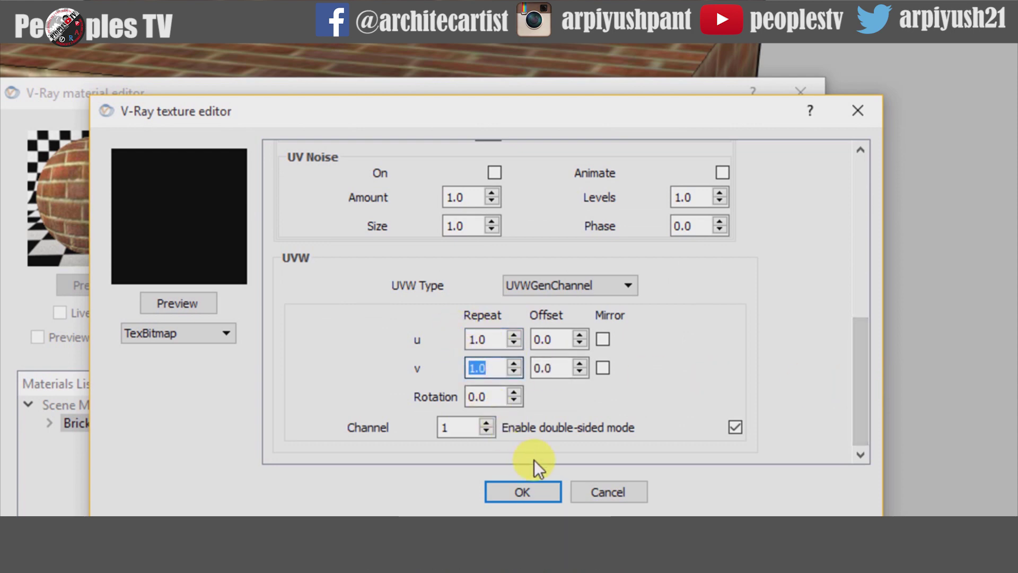
pyautogui.click(533, 483)
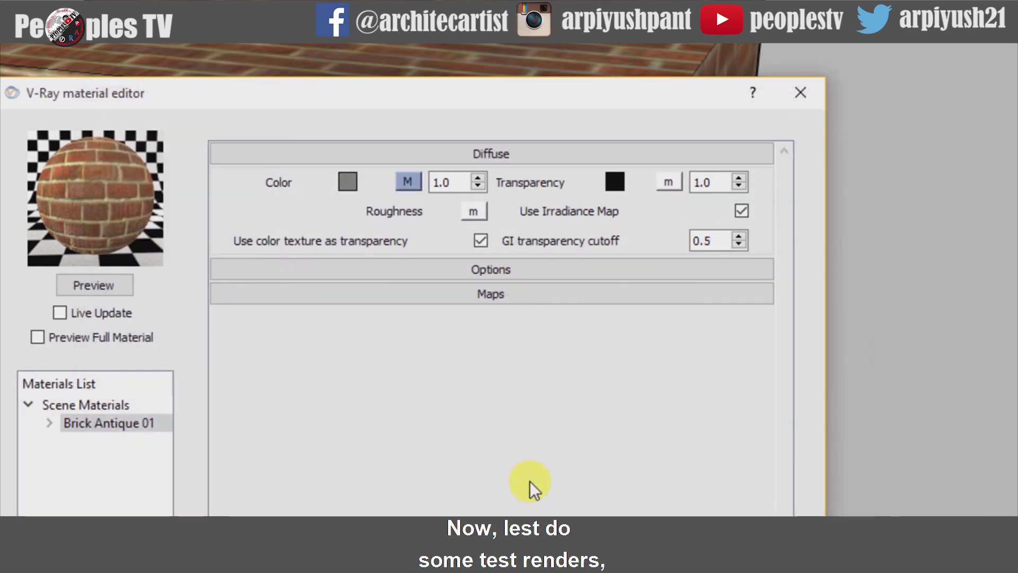
# Step: Collapse the diffuse settings and refresh the Brick Antique 01 material preview
pyautogui.click(489, 158)
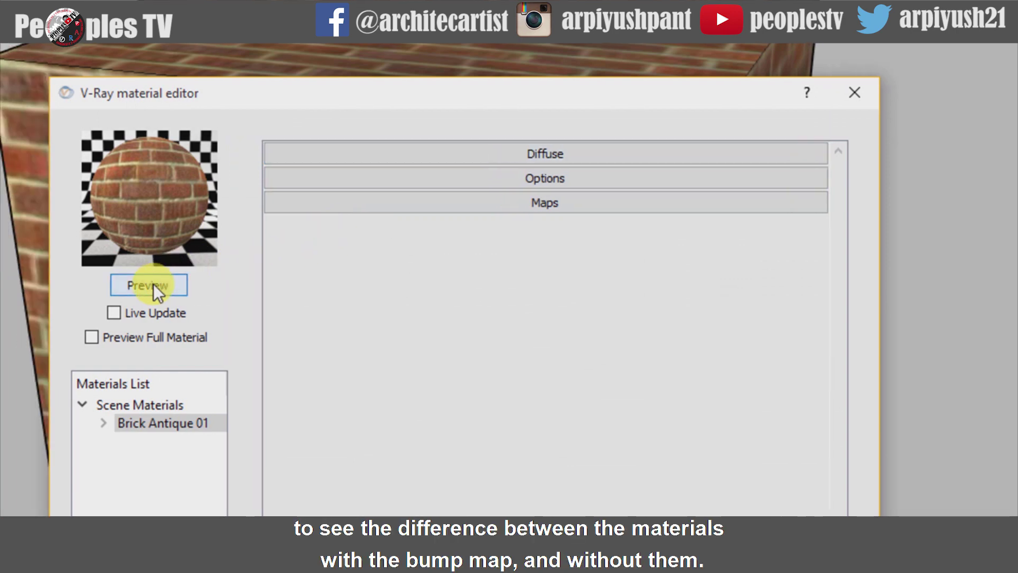
pyautogui.click(98, 285)
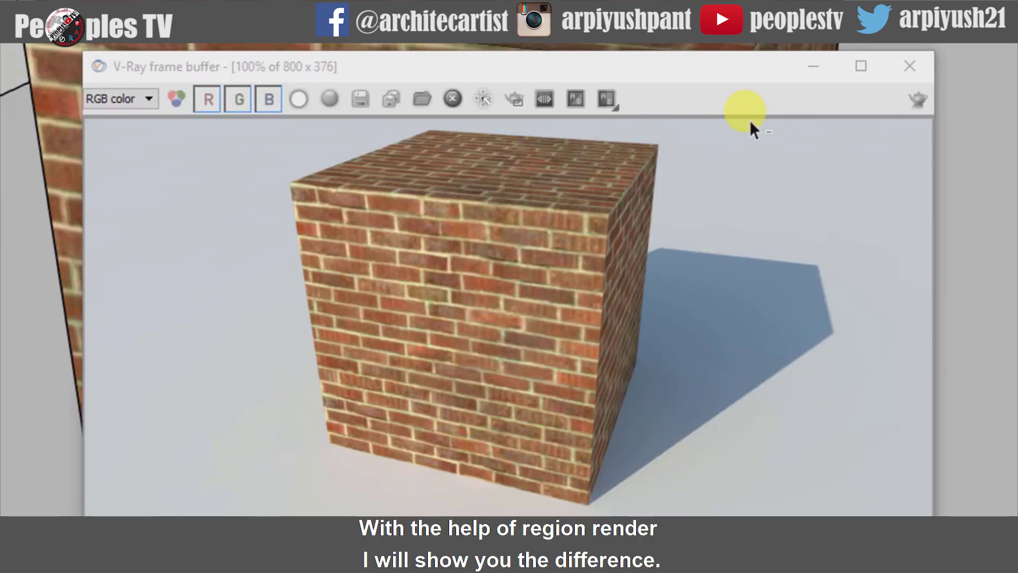
# Step: Define a render region over about the left half of the brick cube and inspect its bump effect up close
pyautogui.click(514, 99)
pyautogui.moveTo(285, 137); pyautogui.dragTo(483, 483)
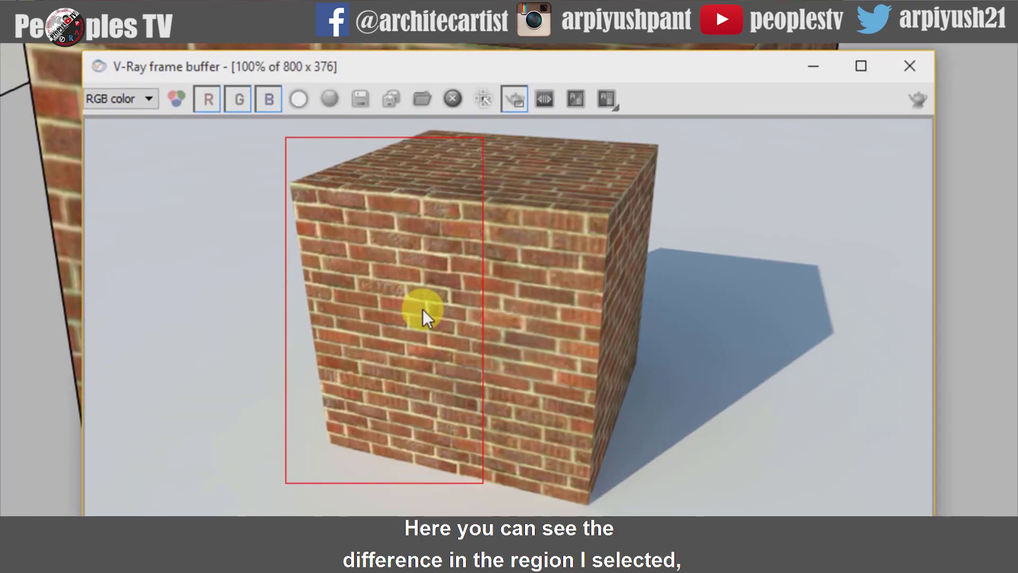
pyautogui.scroll(1, 422, 310)
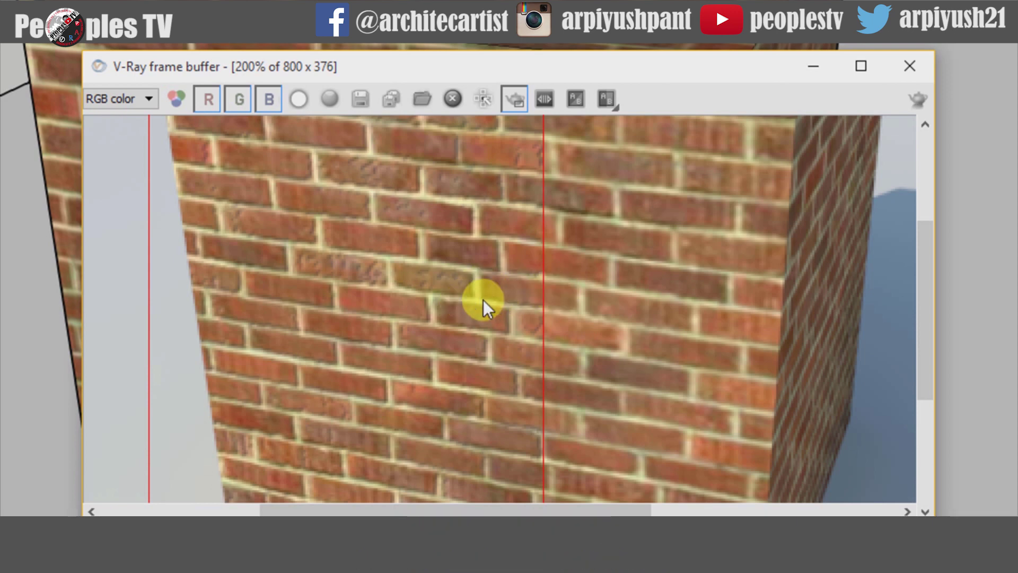
pyautogui.scroll(-1, 482, 301)
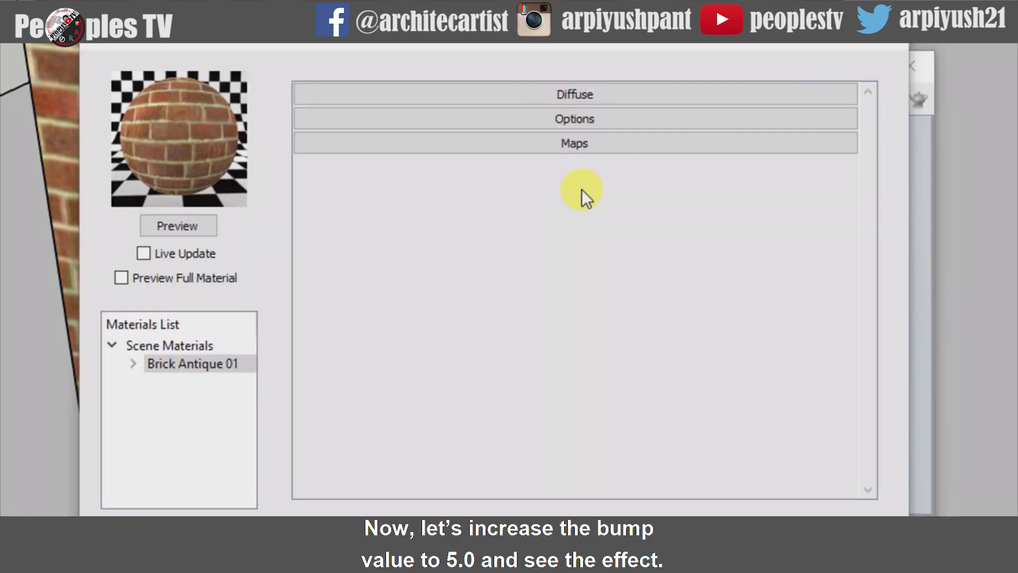
# Step: Set the bump value of Brick Antique 01 to 5.0 and examine the bump effect in the region render
pyautogui.click(582, 152)
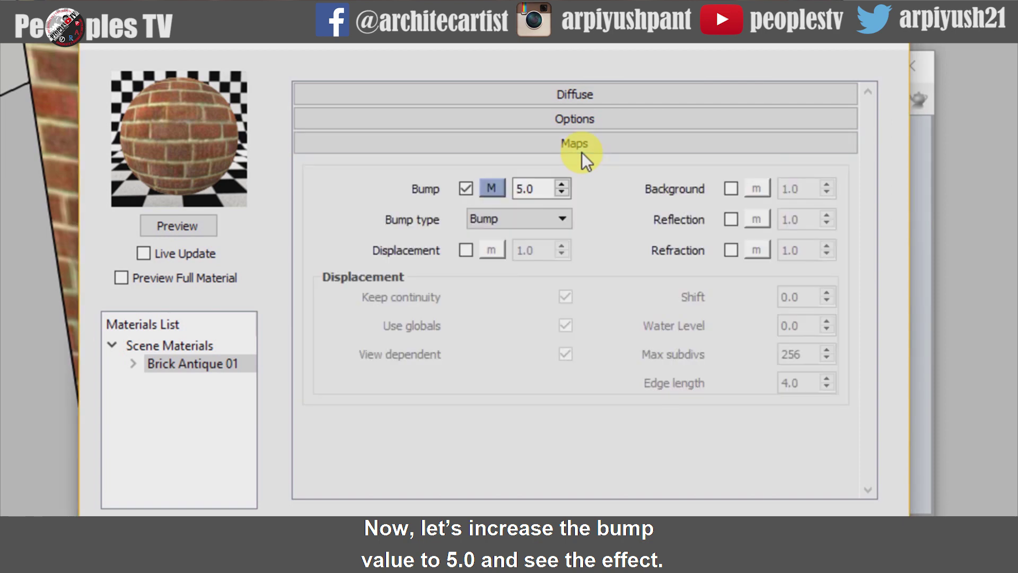
pyautogui.click(529, 187)
pyautogui.doubleClick(529, 188)
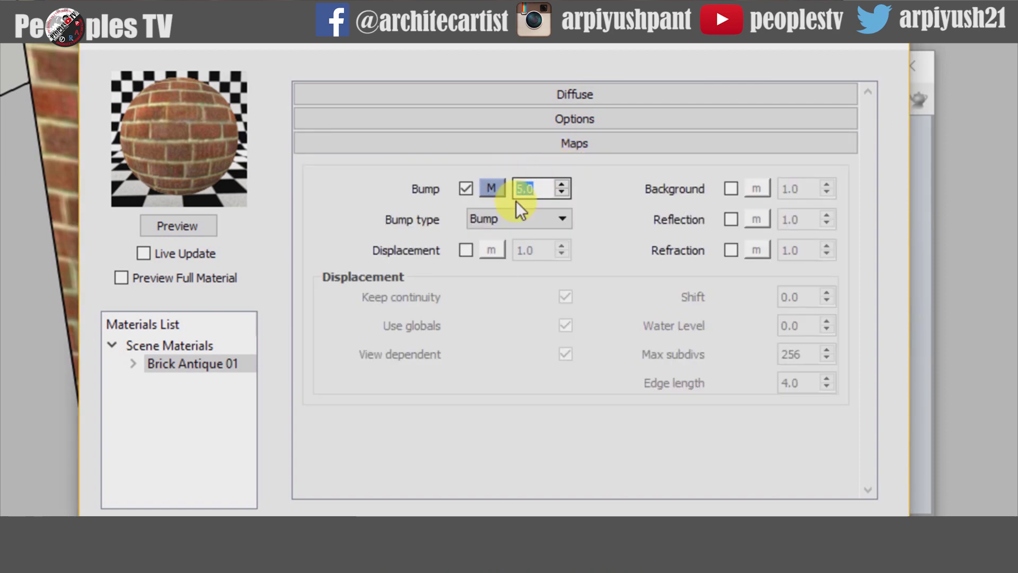
pyautogui.click(575, 152)
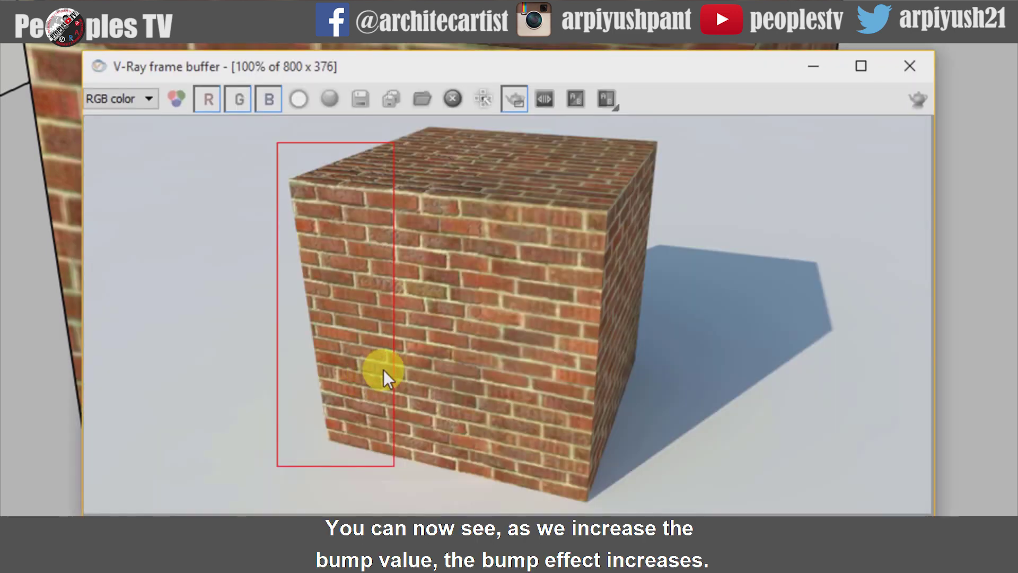
pyautogui.scroll(2, 371, 323)
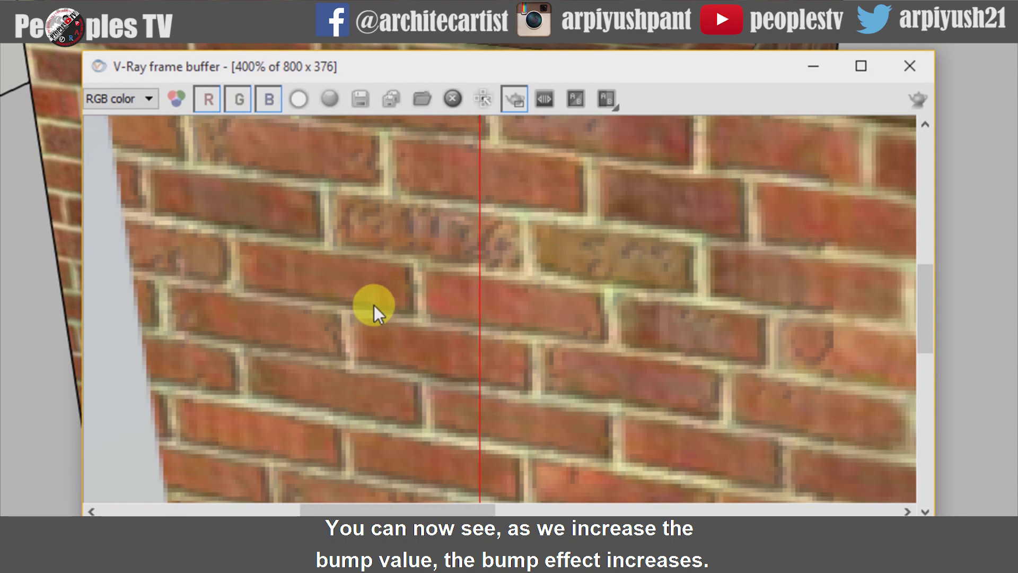
pyautogui.scroll(-1, 374, 307)
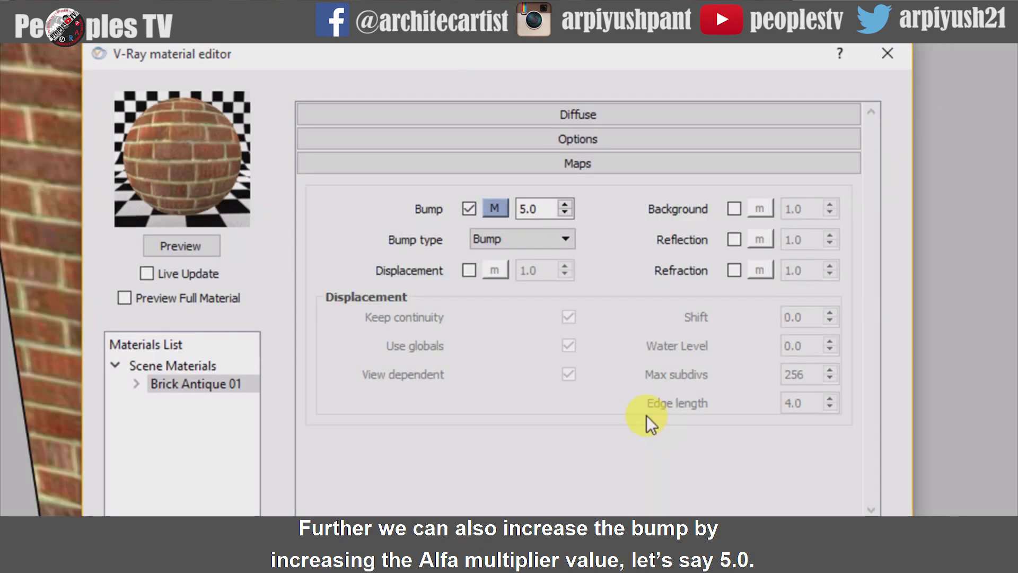
# Step: Set the bump bitmap's alpha multiplier to 5.0 and compare the bump relief inside and outside the rendered region
pyautogui.click(502, 214)
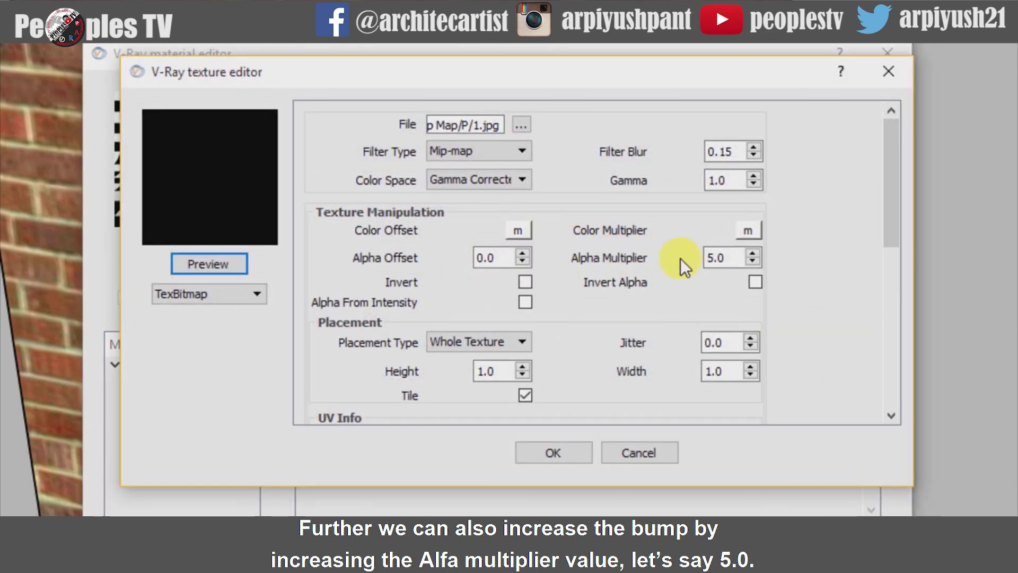
pyautogui.doubleClick(711, 257)
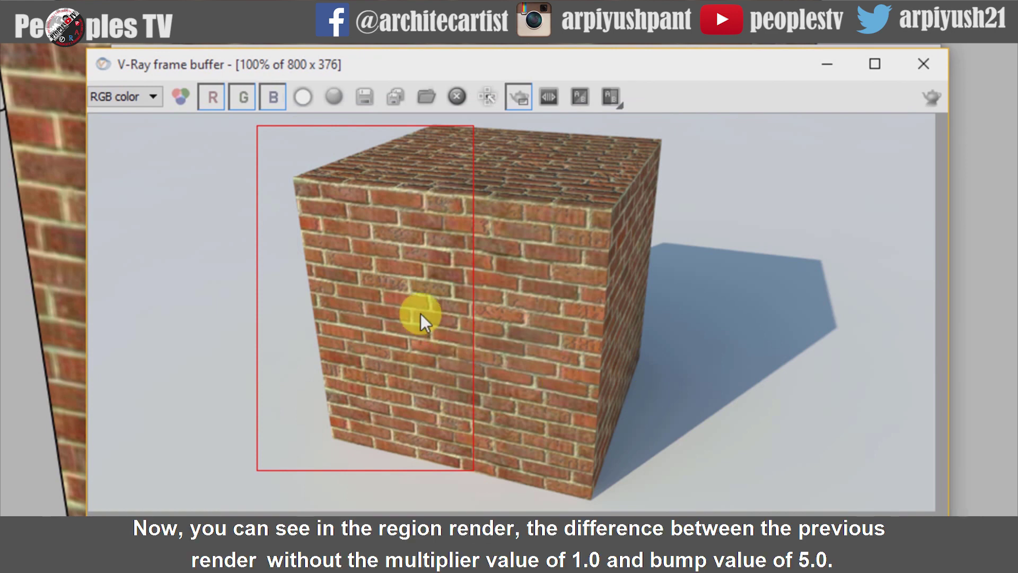
pyautogui.scroll(2, 430, 297)
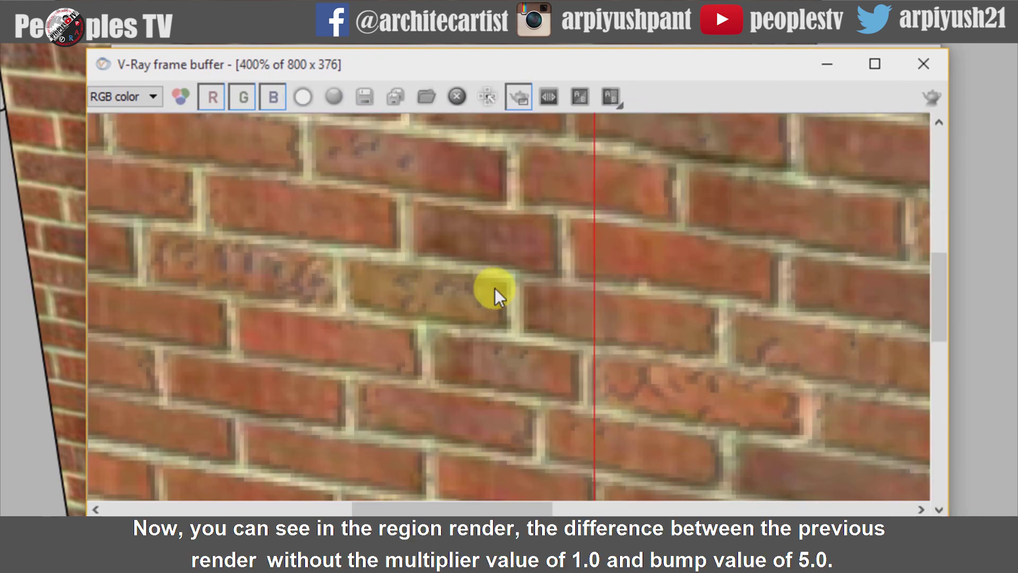
pyautogui.scroll(-1, 498, 288)
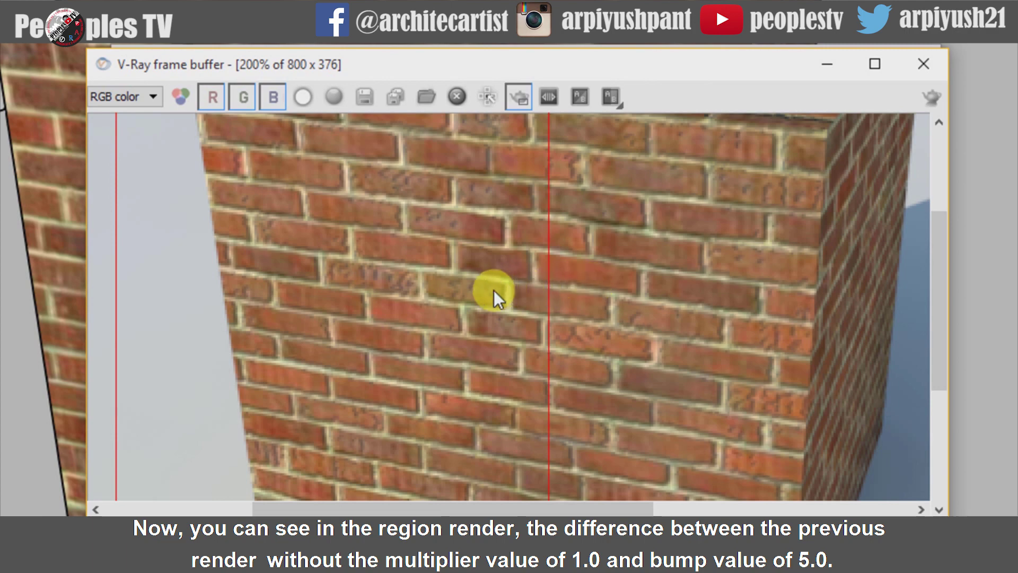
pyautogui.scroll(-1, 494, 290)
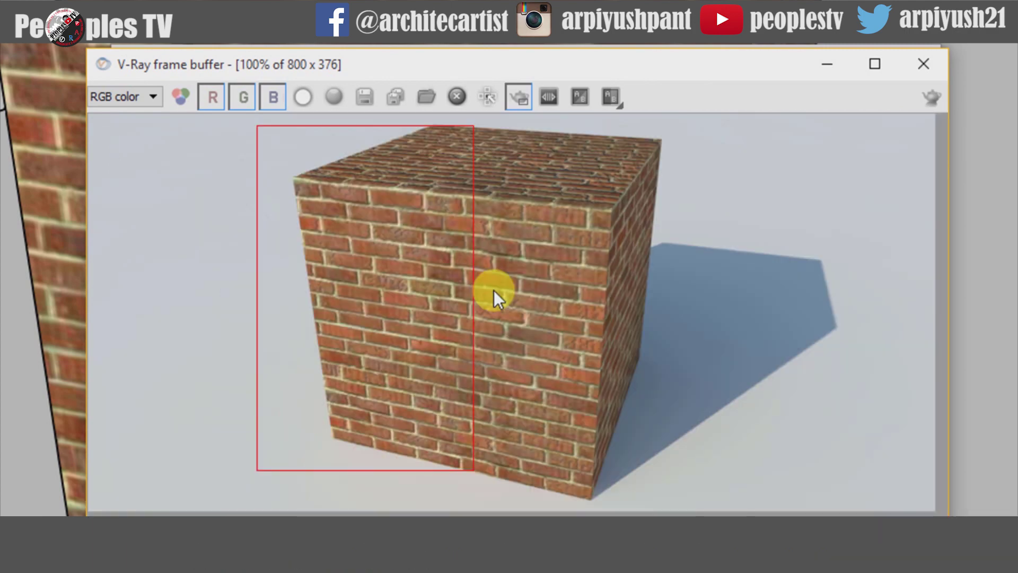
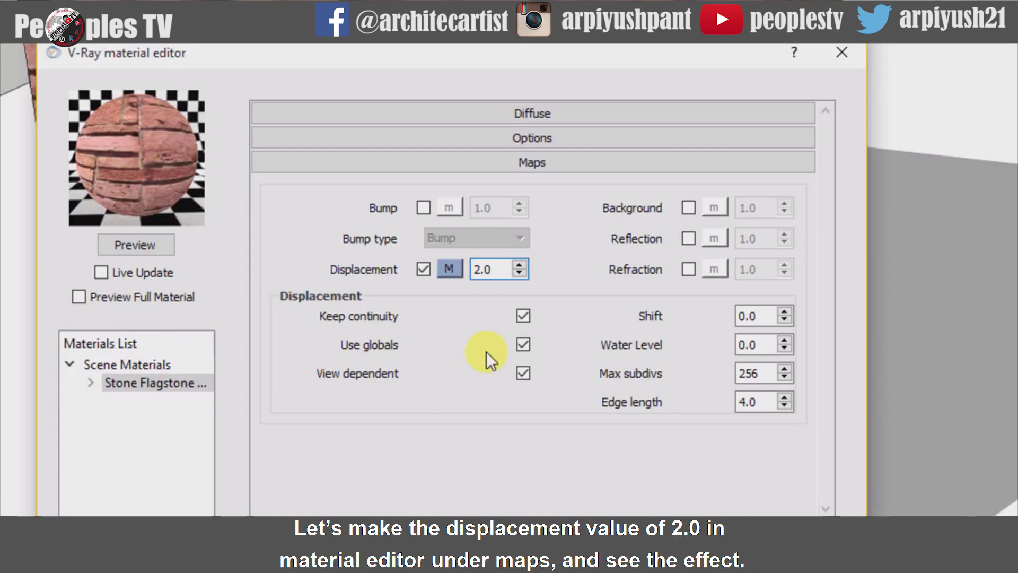
# Step: Set the displacement value of the Stone Flagstone material to 2.0
pyautogui.doubleClick(483, 270)
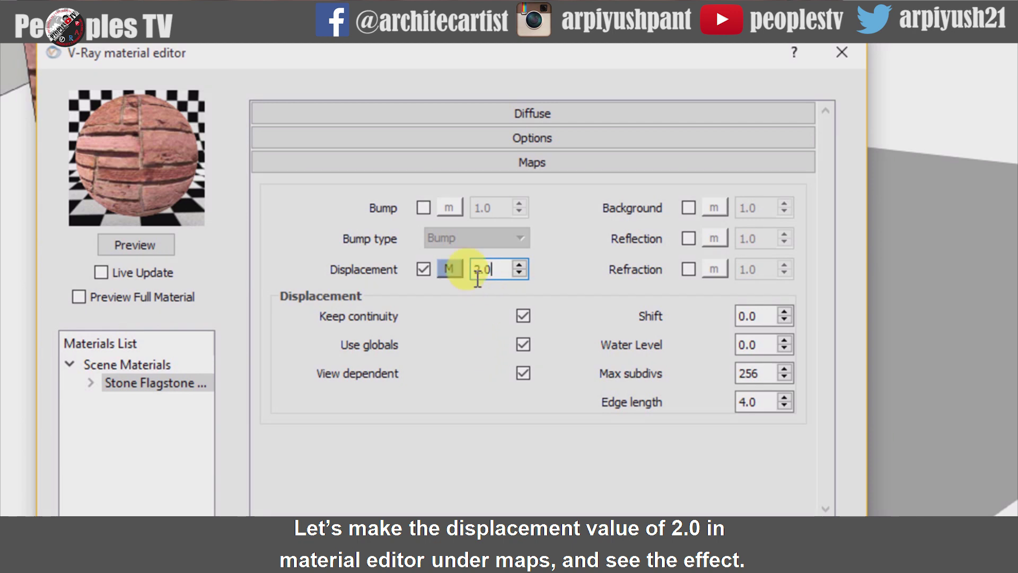